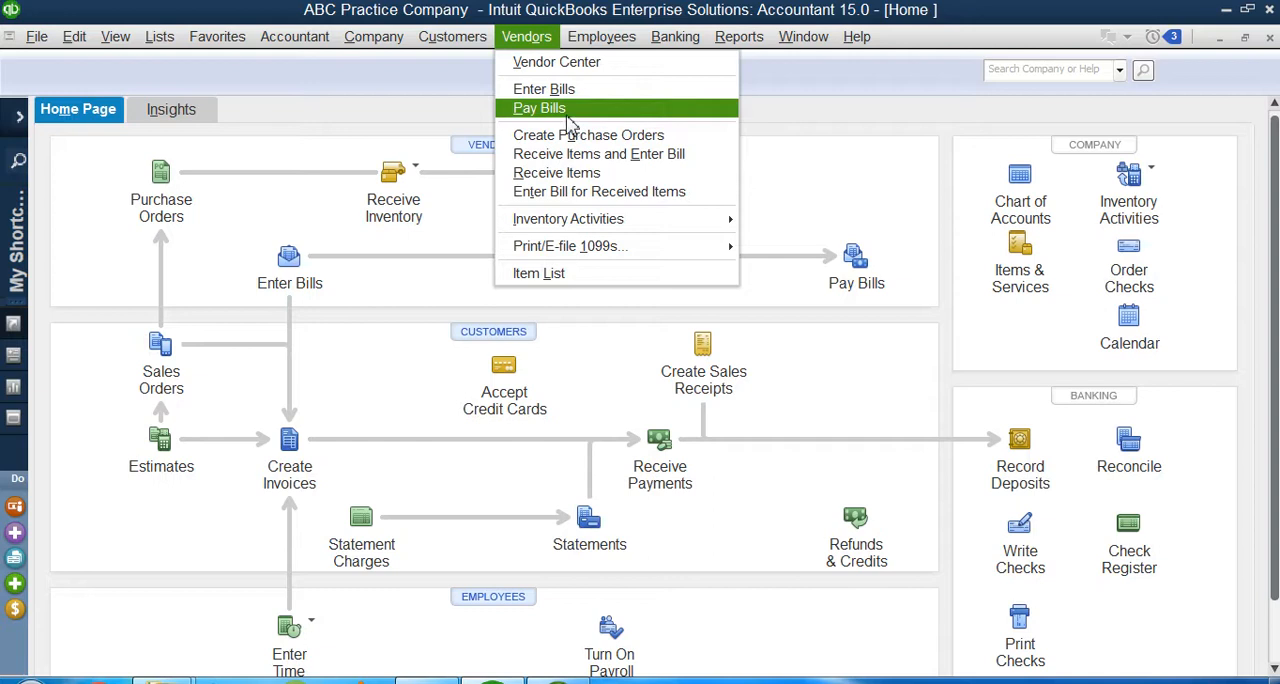
Step: Open the Pay Bills window for the vendor bills
{"action": "left_click", "coordinate": [567, 112]}
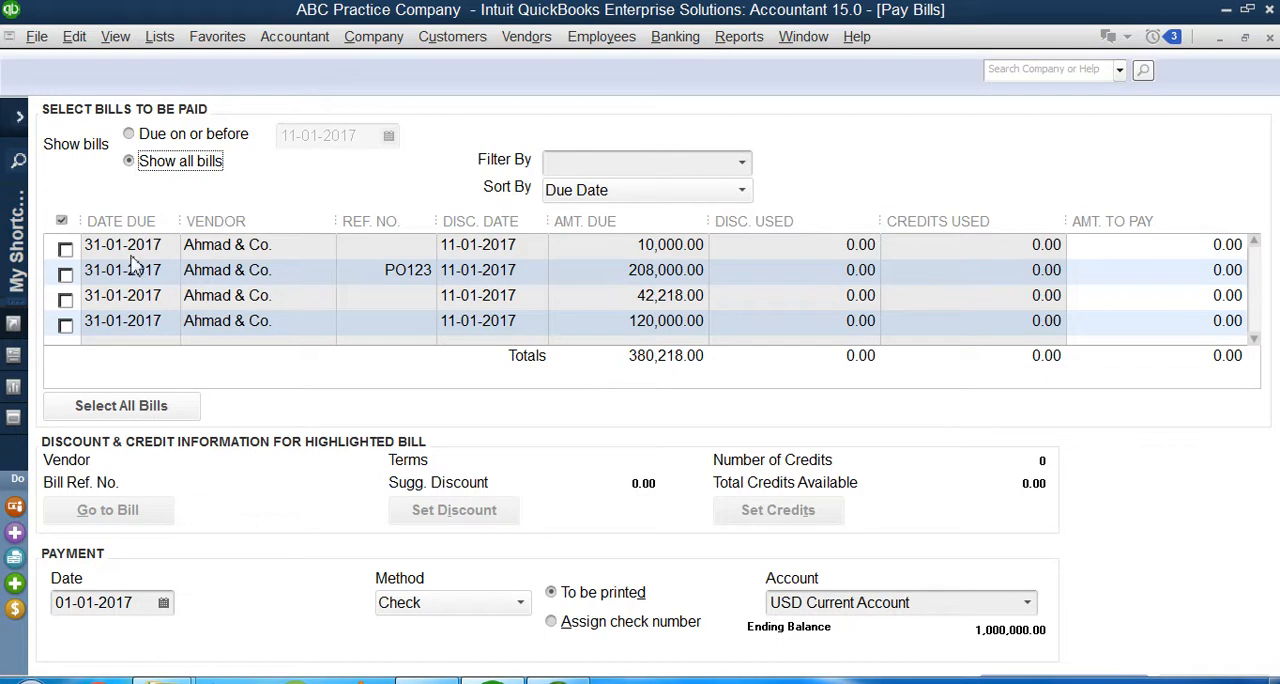
Step: Try out bill selection by marking and unmarking all four bills, leaving only bill PO123 marked
{"action": "left_click", "coordinate": [66, 249]}
{"action": "left_click", "coordinate": [66, 273]}
{"action": "left_click", "coordinate": [66, 298]}
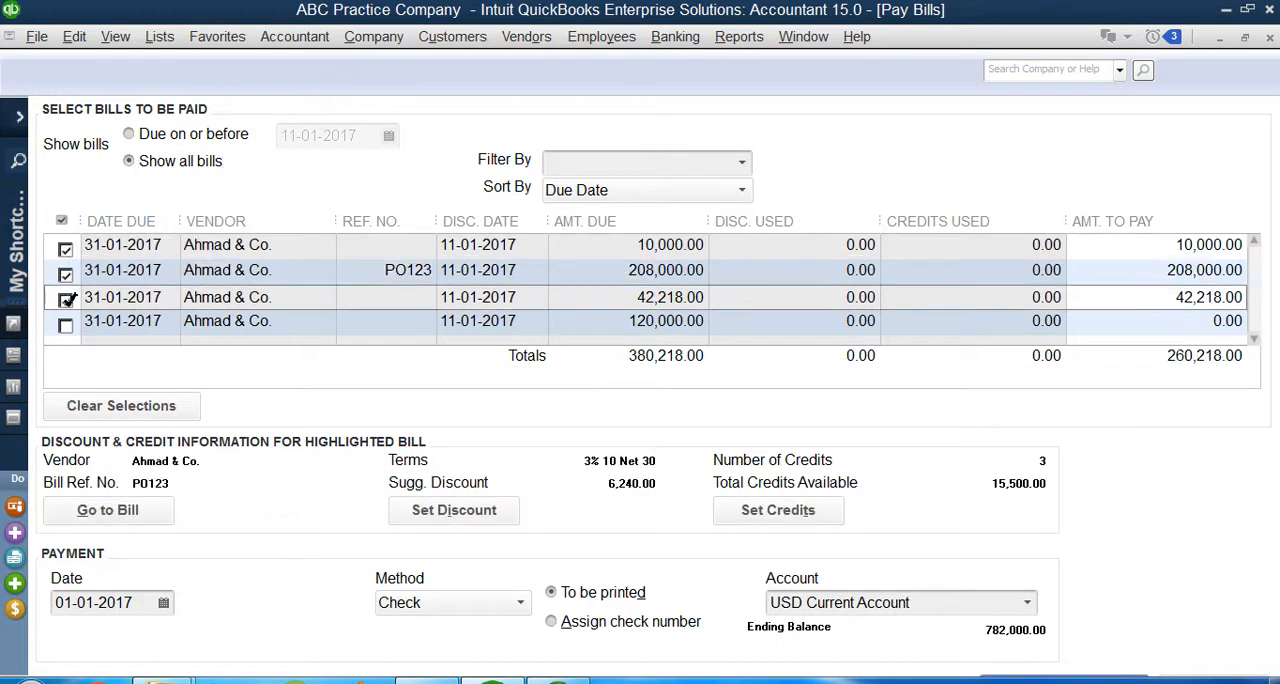
{"action": "left_click", "coordinate": [66, 325]}
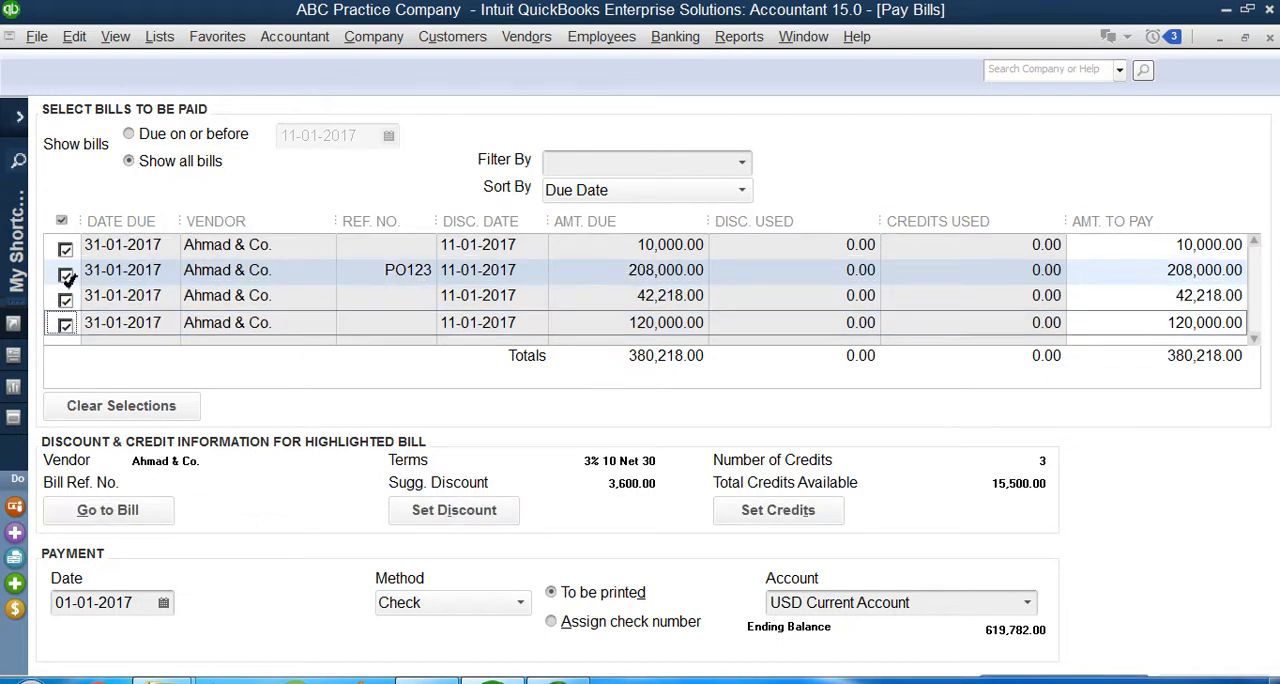
{"action": "left_click", "coordinate": [66, 249]}
{"action": "left_click", "coordinate": [66, 273]}
{"action": "left_click", "coordinate": [66, 298]}
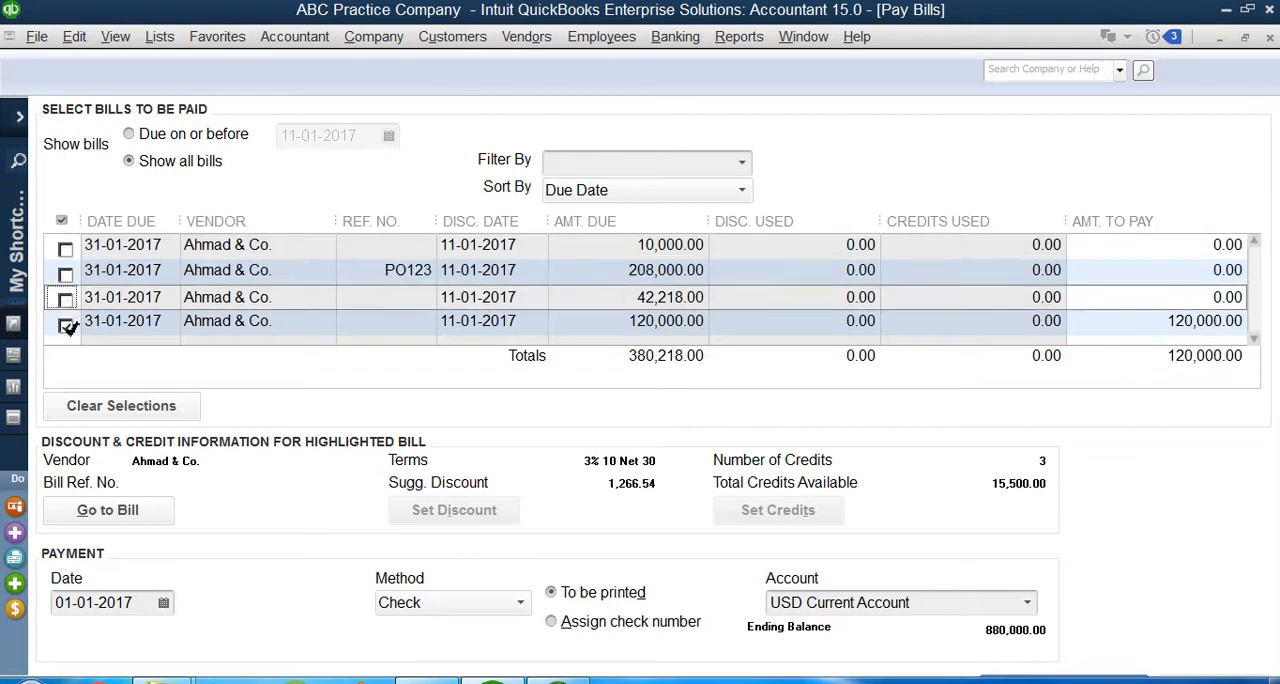
{"action": "left_click", "coordinate": [66, 325]}
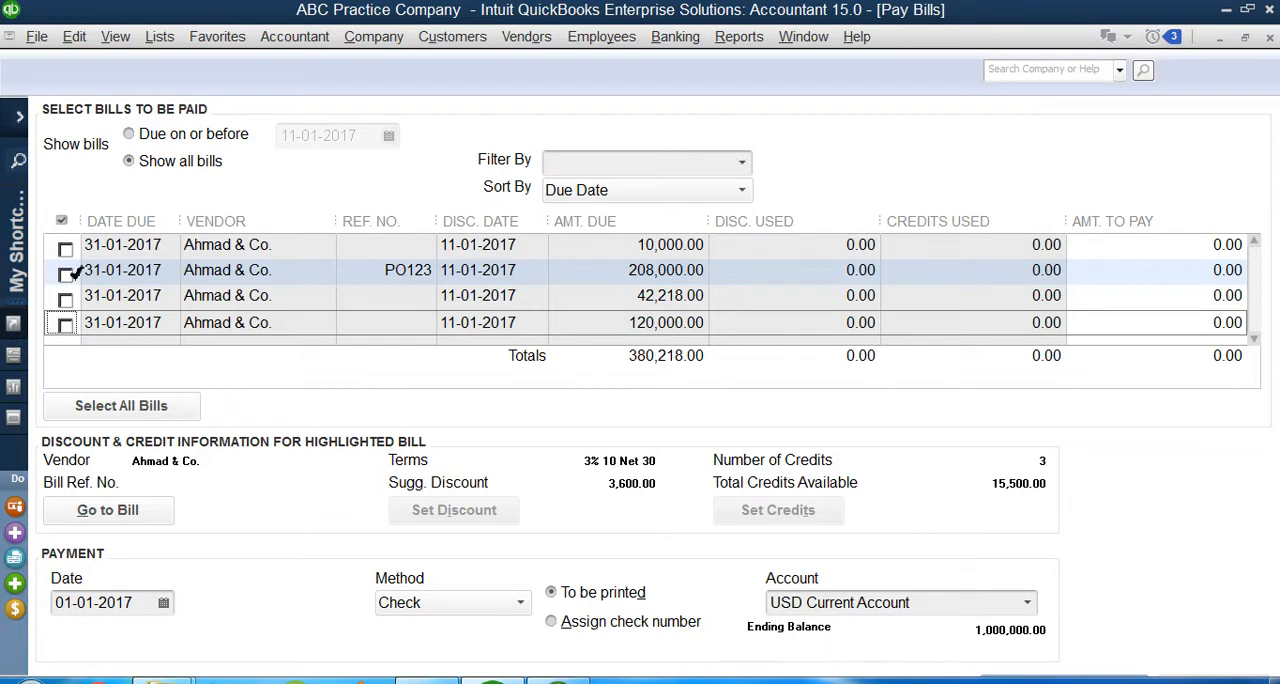
{"action": "left_click", "coordinate": [65, 273]}
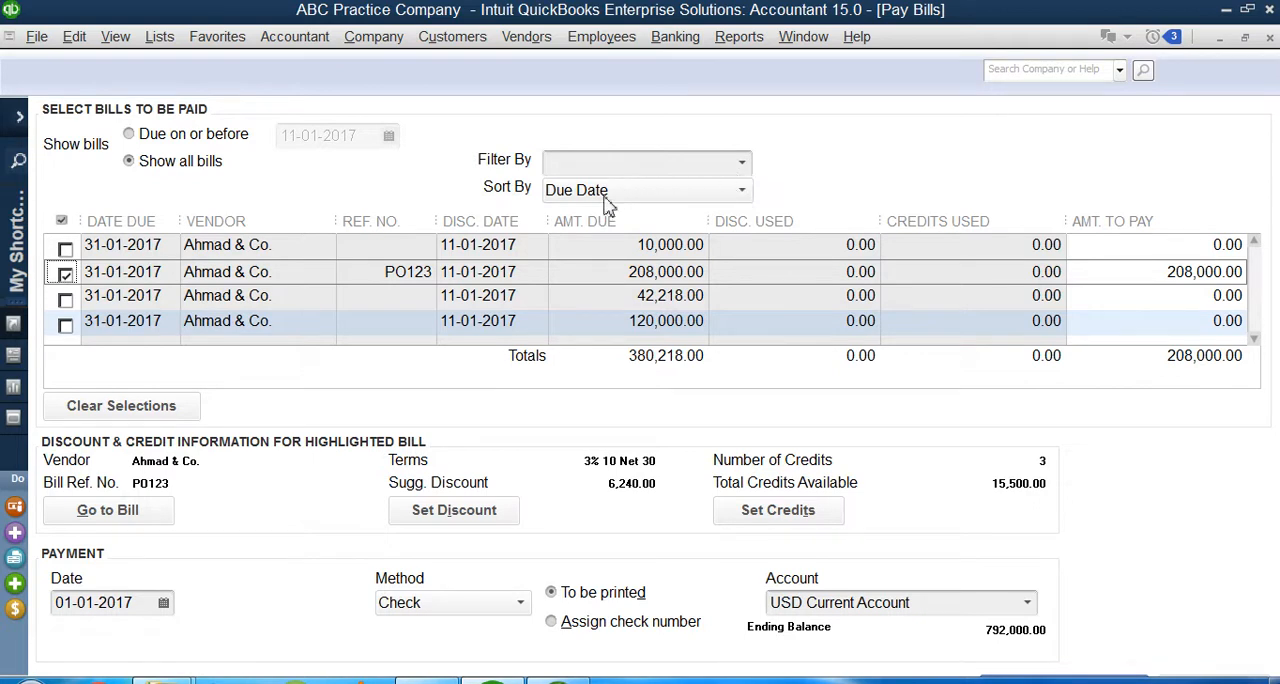
Step: Filter the bills by vendor Ahmad & Co., accepting that current selections are cleared, and keep the sorting by due date
{"action": "left_click", "coordinate": [742, 163]}
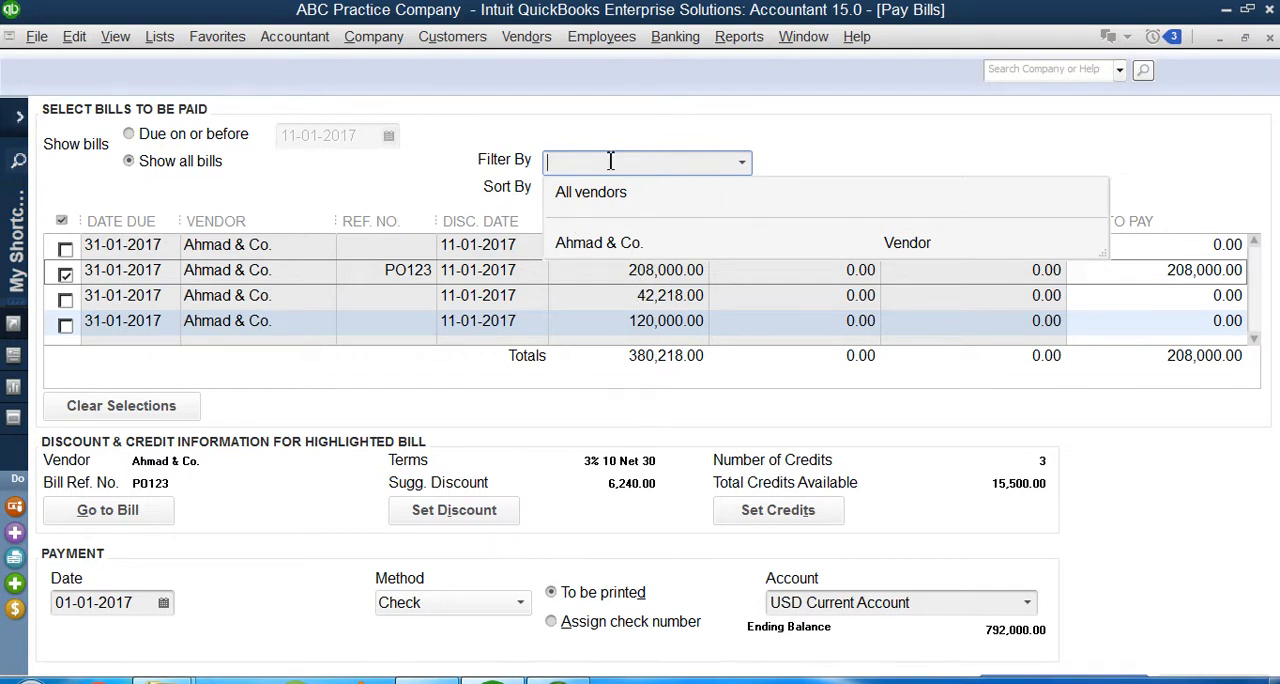
{"action": "left_click", "coordinate": [790, 155]}
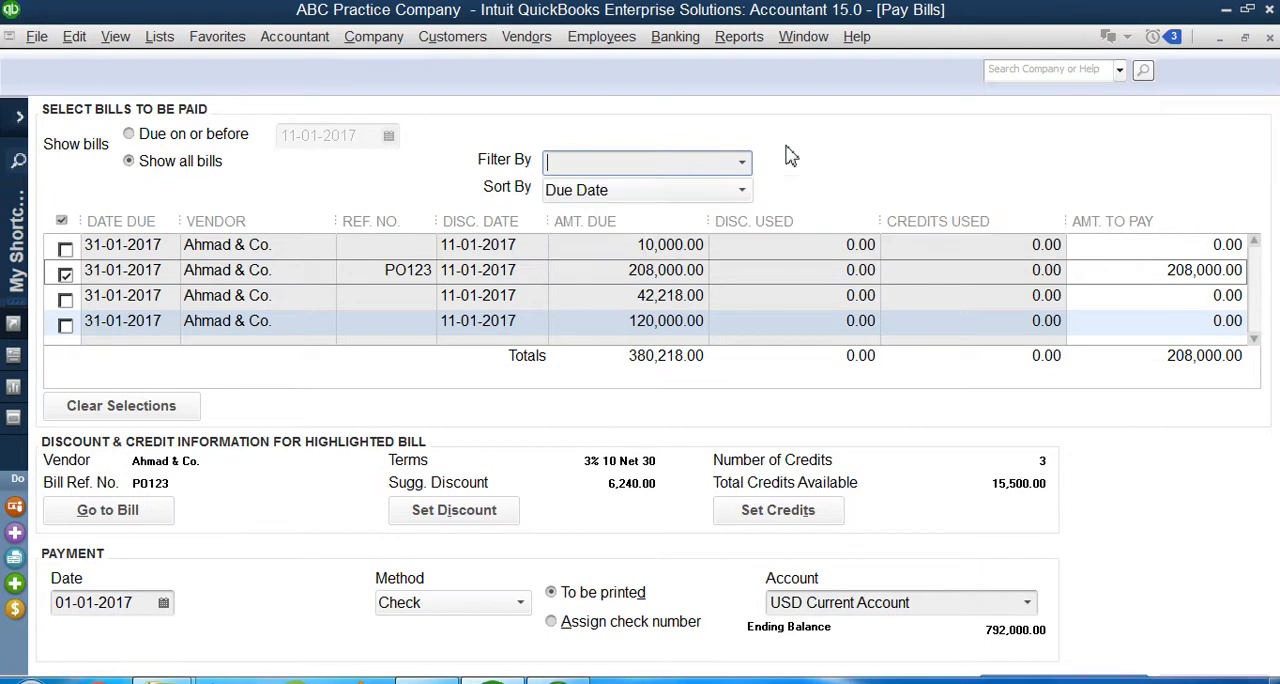
{"action": "left_click", "coordinate": [742, 196]}
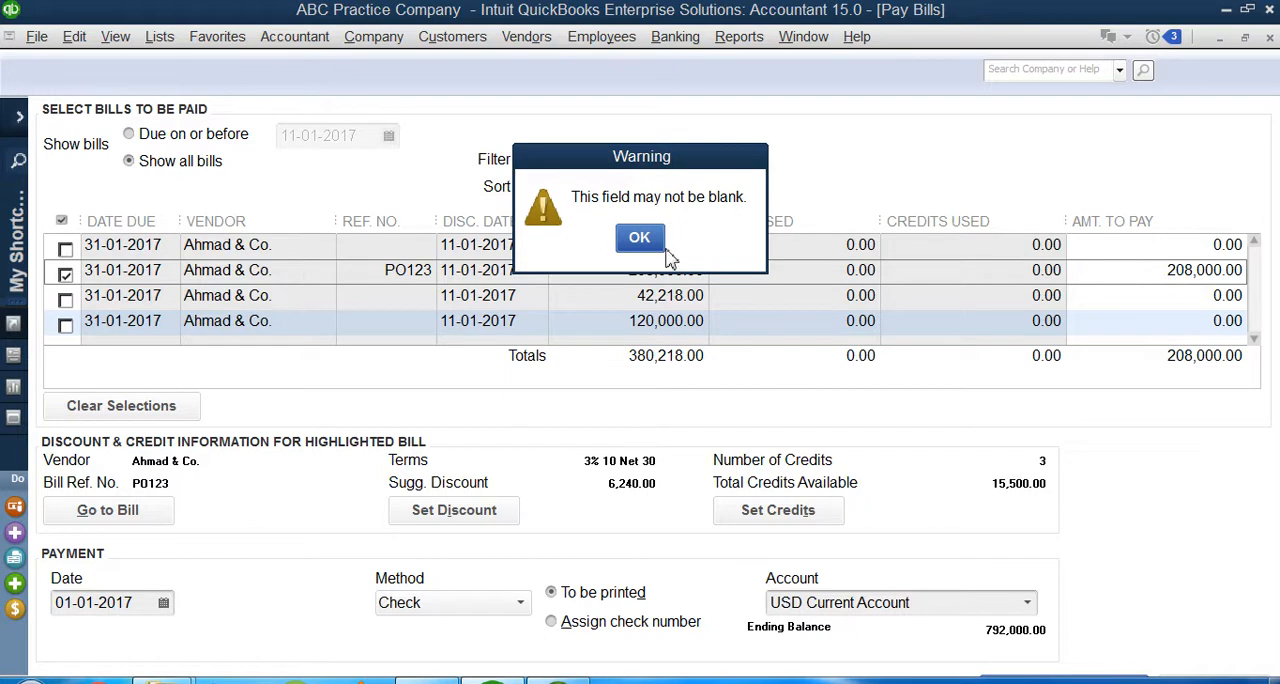
{"action": "left_click", "coordinate": [639, 238]}
{"action": "left_click", "coordinate": [642, 200]}
{"action": "left_click", "coordinate": [639, 238]}
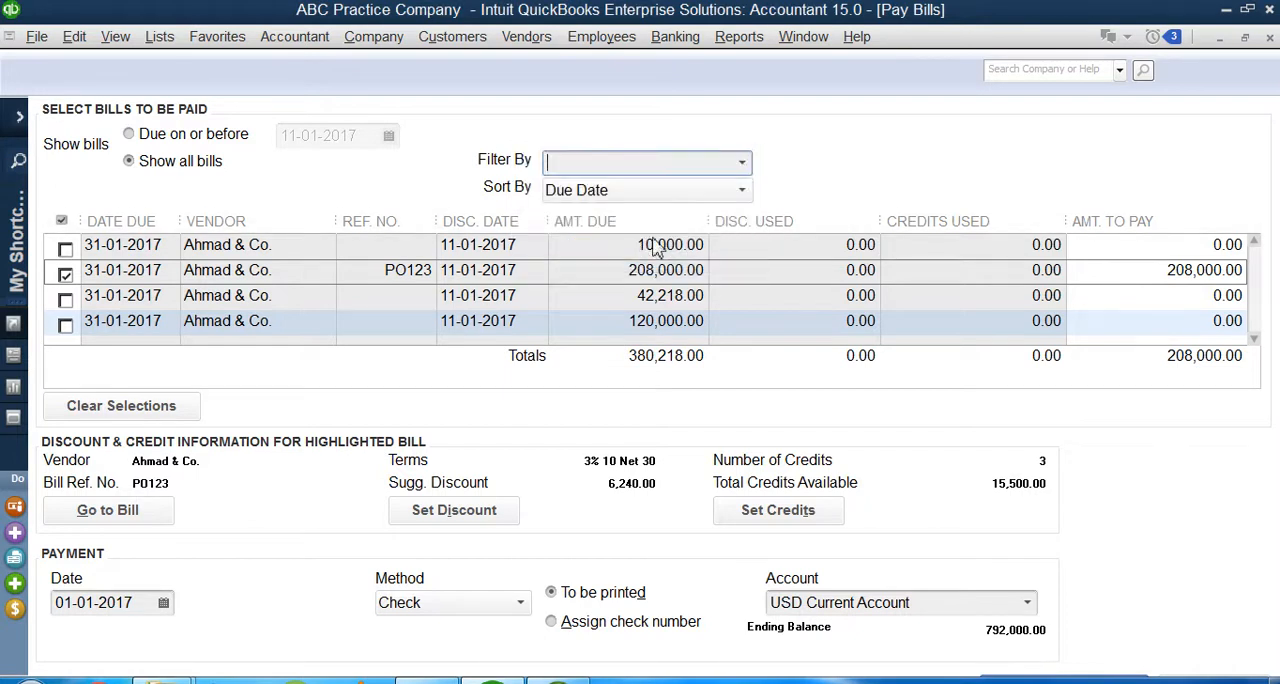
{"action": "left_click", "coordinate": [750, 168]}
{"action": "left_click", "coordinate": [813, 190]}
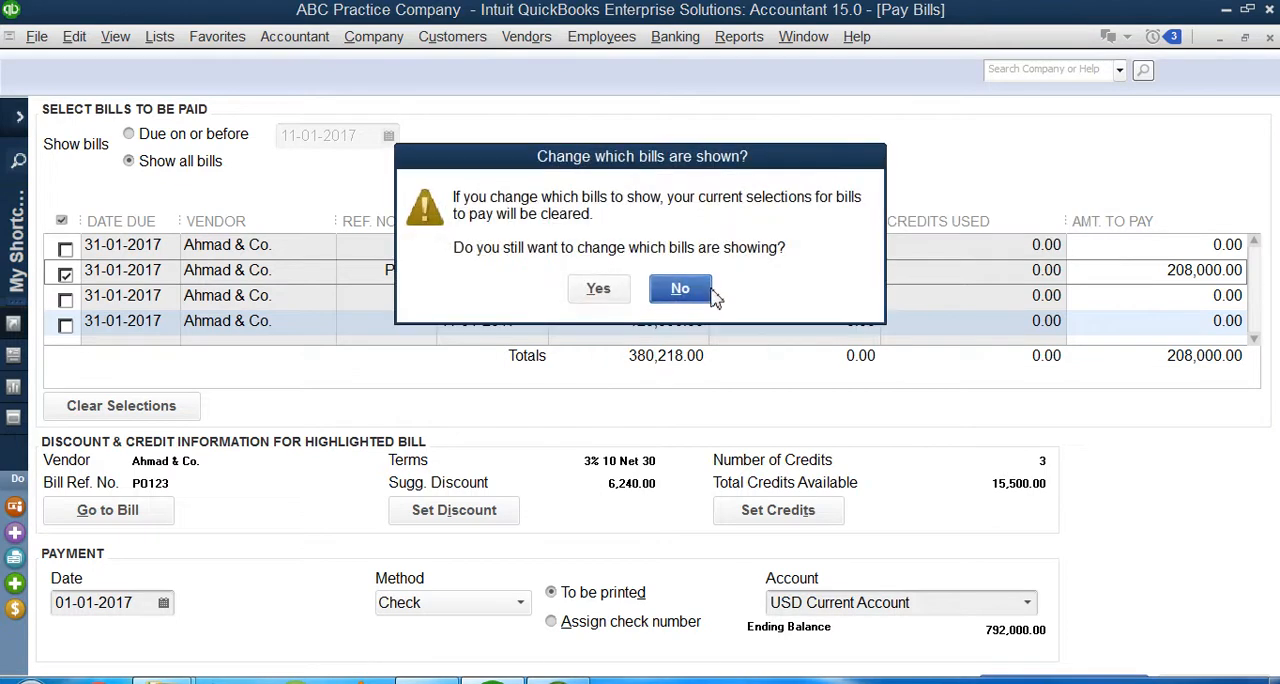
{"action": "left_click", "coordinate": [600, 287]}
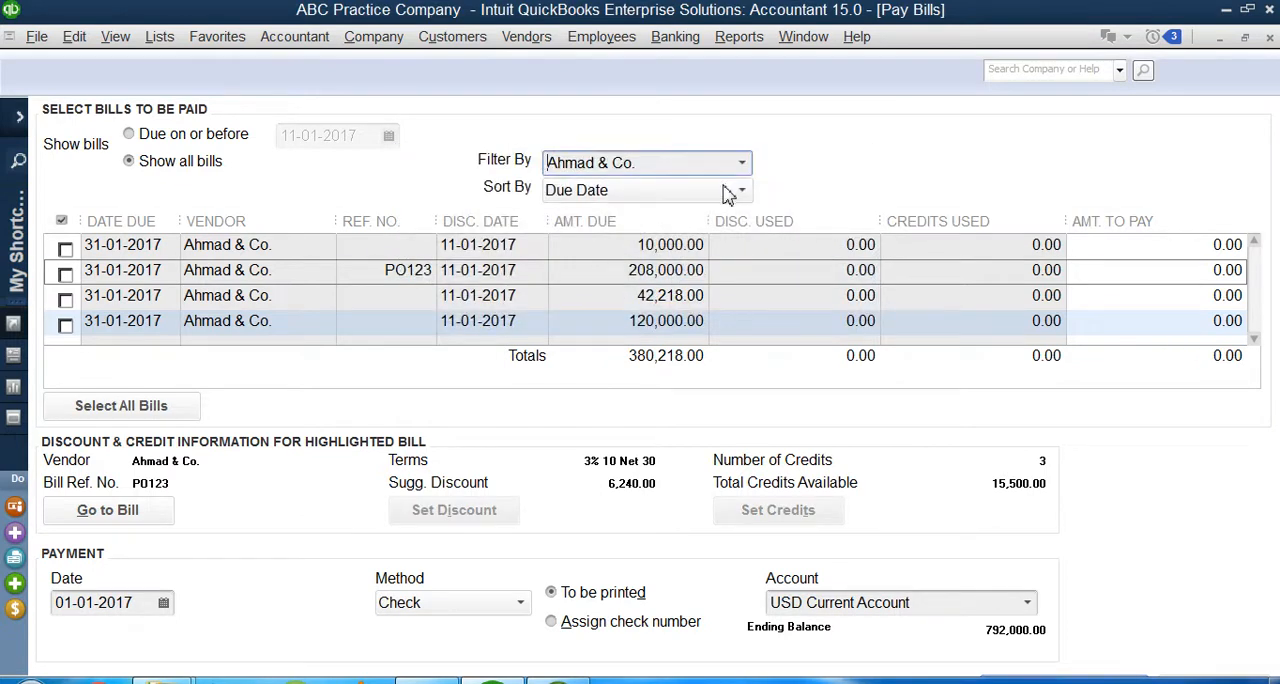
{"action": "left_click", "coordinate": [722, 195]}
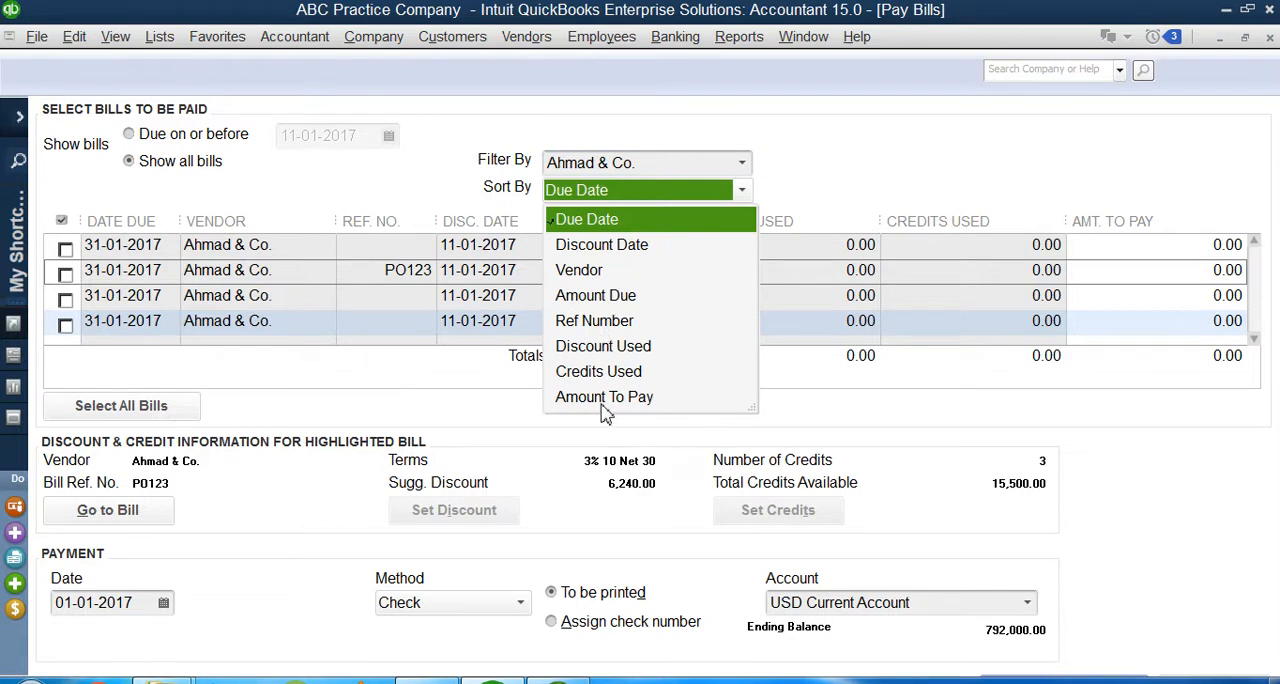
{"action": "left_click", "coordinate": [535, 435]}
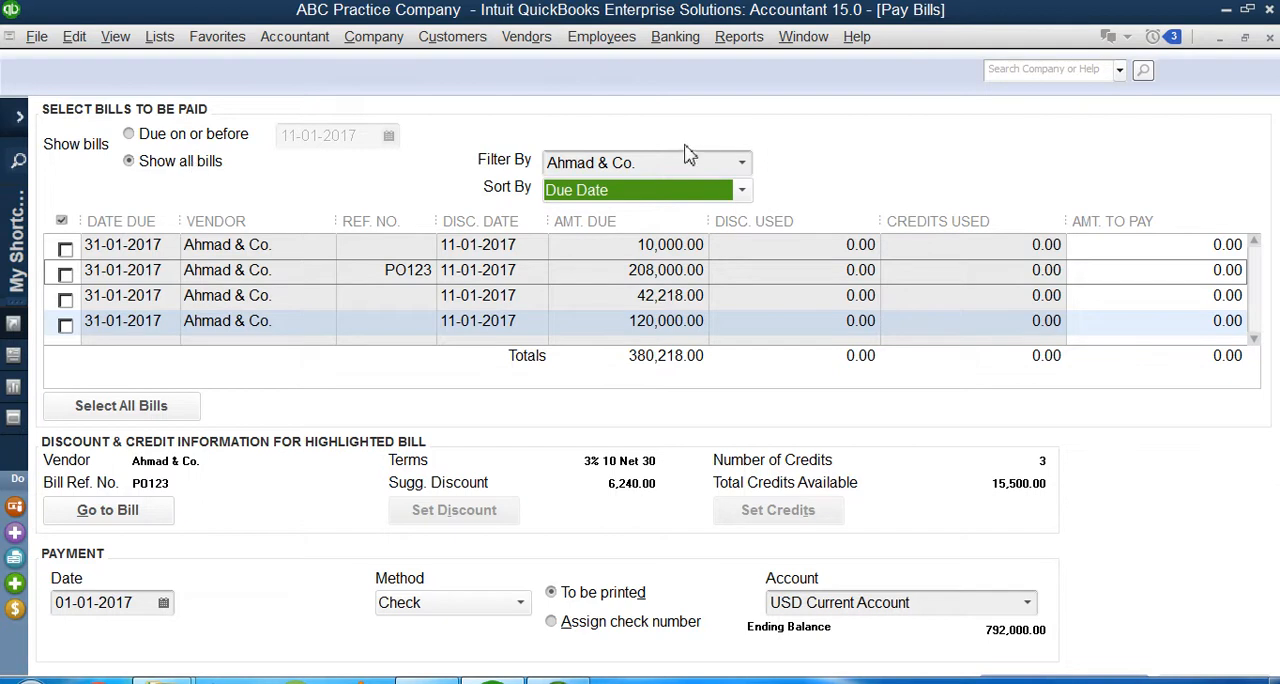
Step: Mark bill PO123 for payment and review its original bill entry
{"action": "left_click", "coordinate": [66, 324]}
{"action": "left_click", "coordinate": [65, 273]}
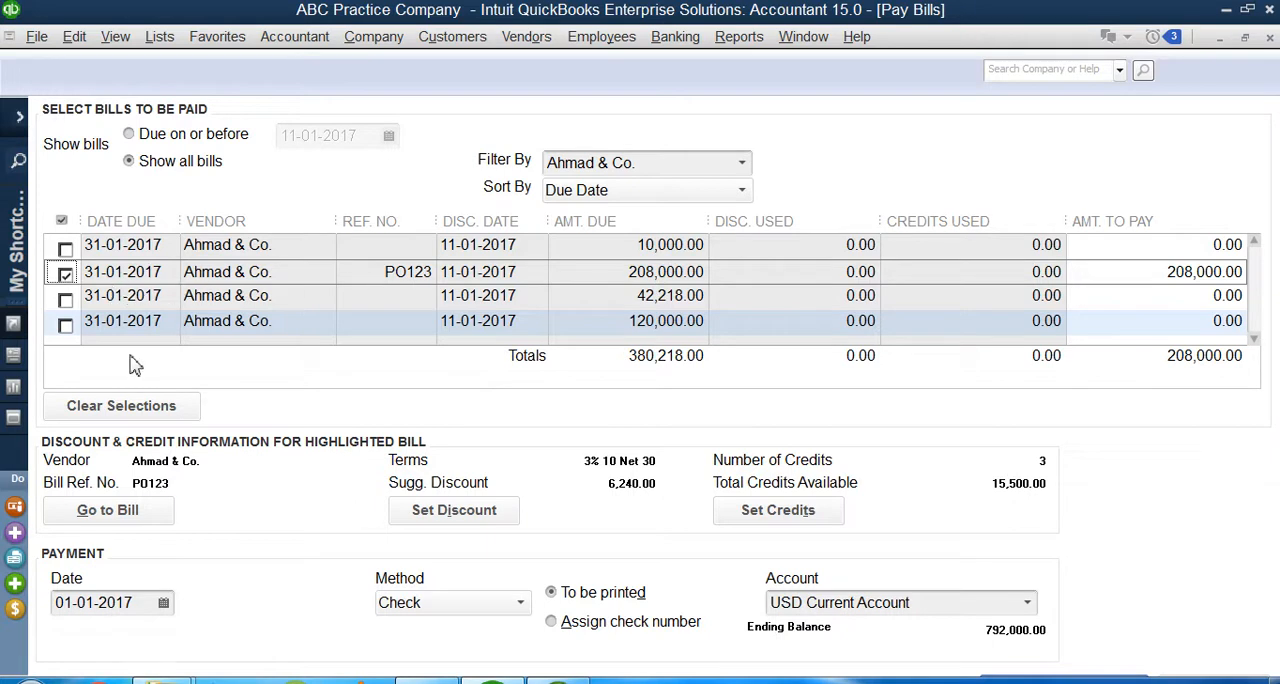
{"action": "left_click", "coordinate": [116, 518]}
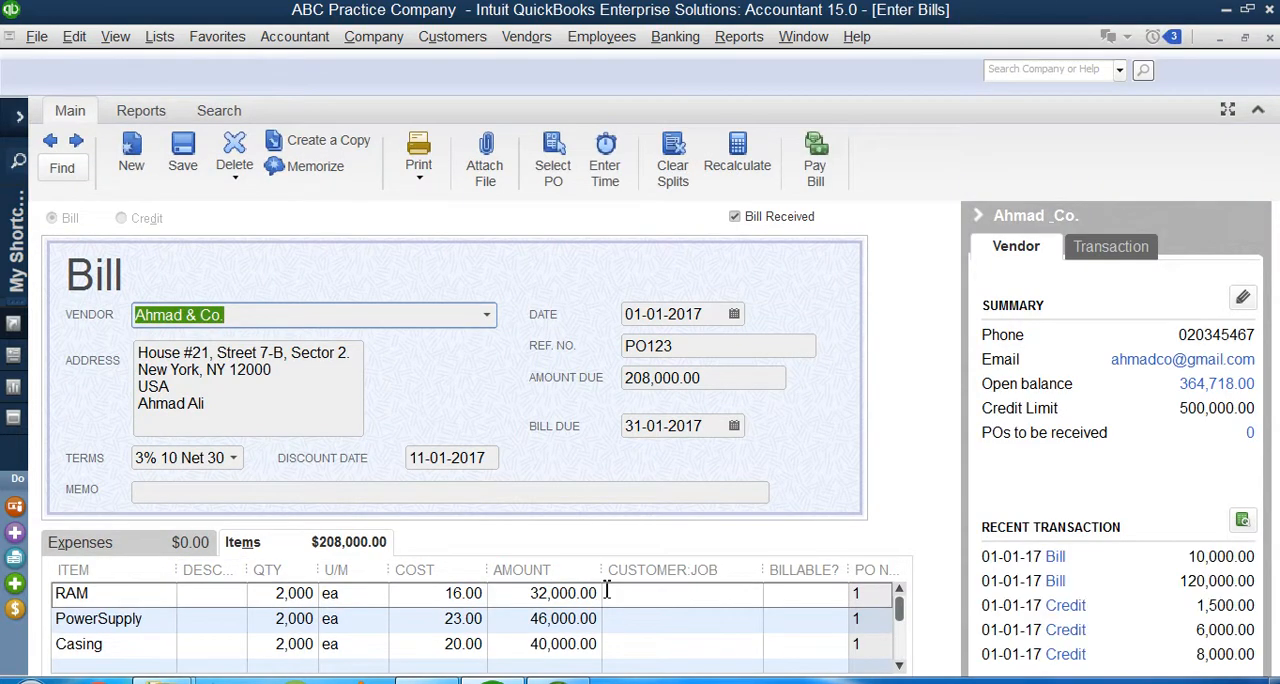
{"action": "key", "text": "Escape"}
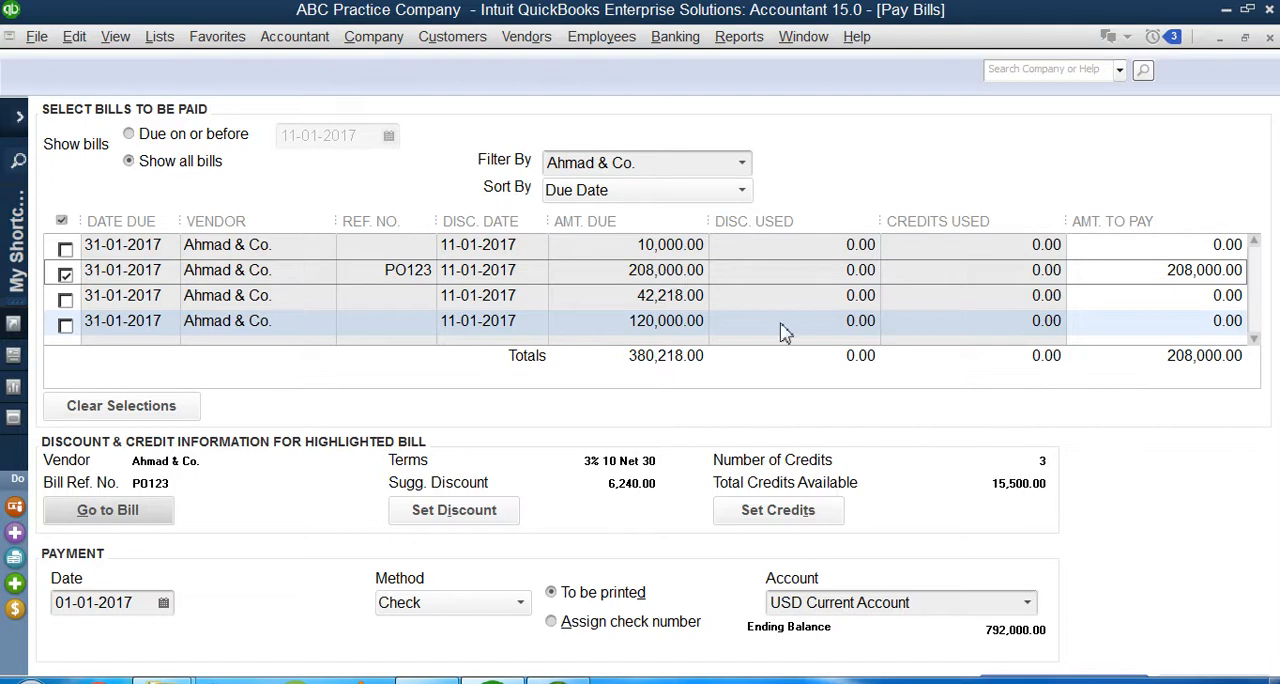
Step: Apply all three available vendor credits of 8,000, 1,500 and 6,000 to bill PO123
{"action": "left_click", "coordinate": [820, 524]}
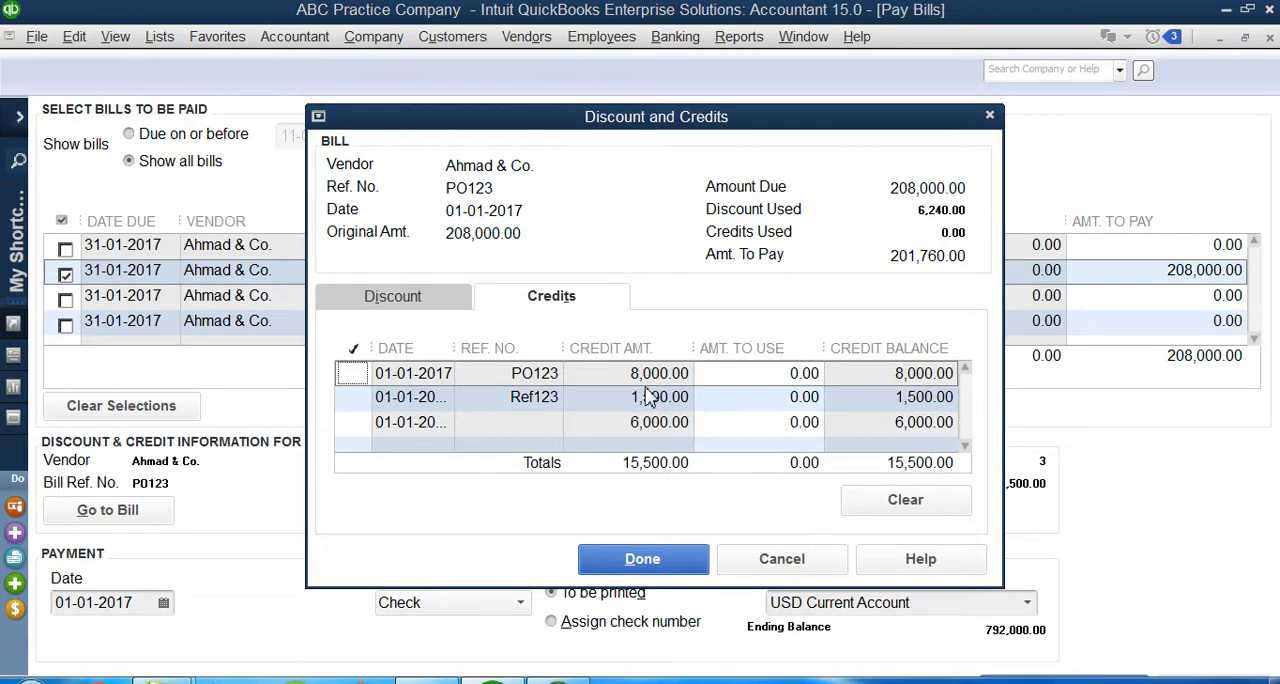
{"action": "left_click", "coordinate": [642, 428]}
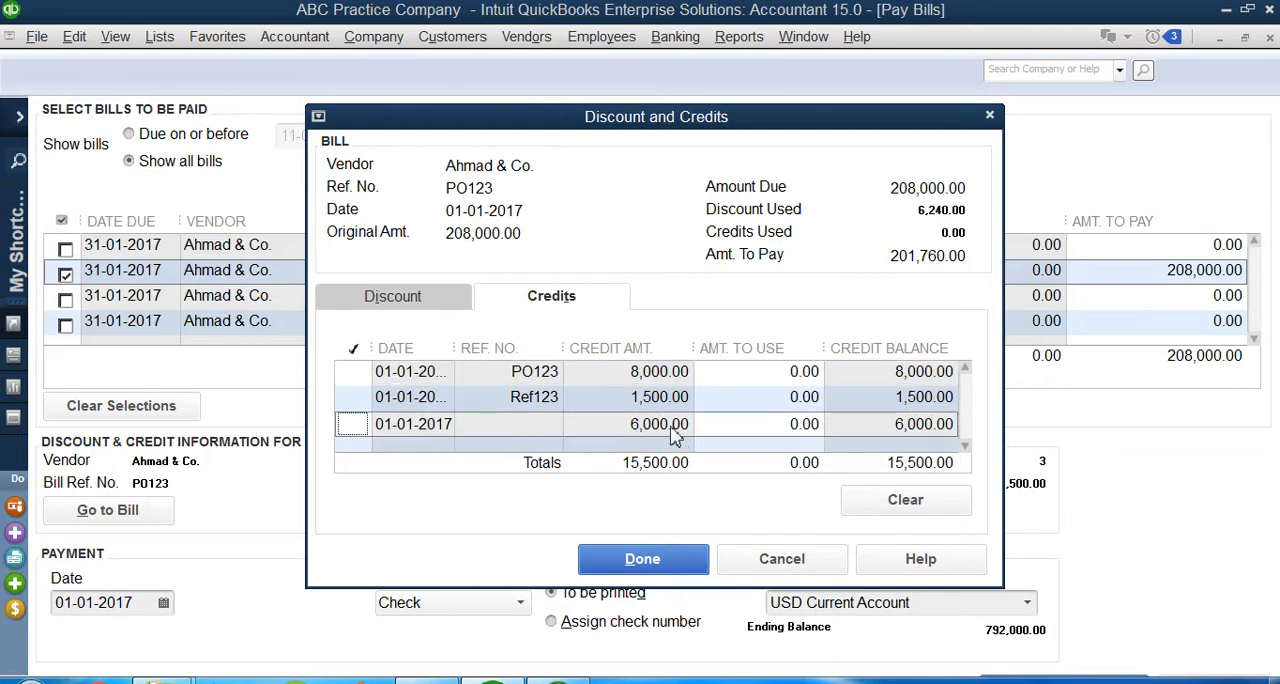
{"action": "left_click", "coordinate": [354, 426]}
{"action": "left_click", "coordinate": [354, 399]}
{"action": "left_click", "coordinate": [354, 373]}
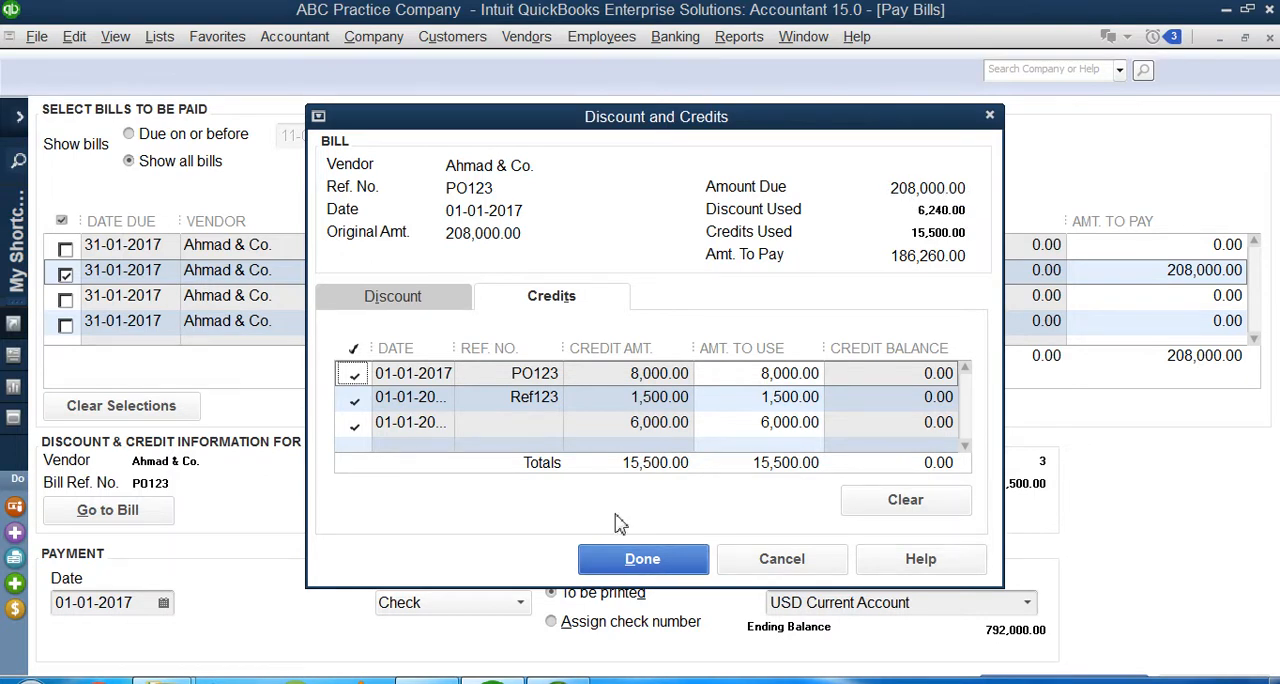
Step: Try removing individual credits from bill PO123 and re-apply all three
{"action": "left_click", "coordinate": [354, 375]}
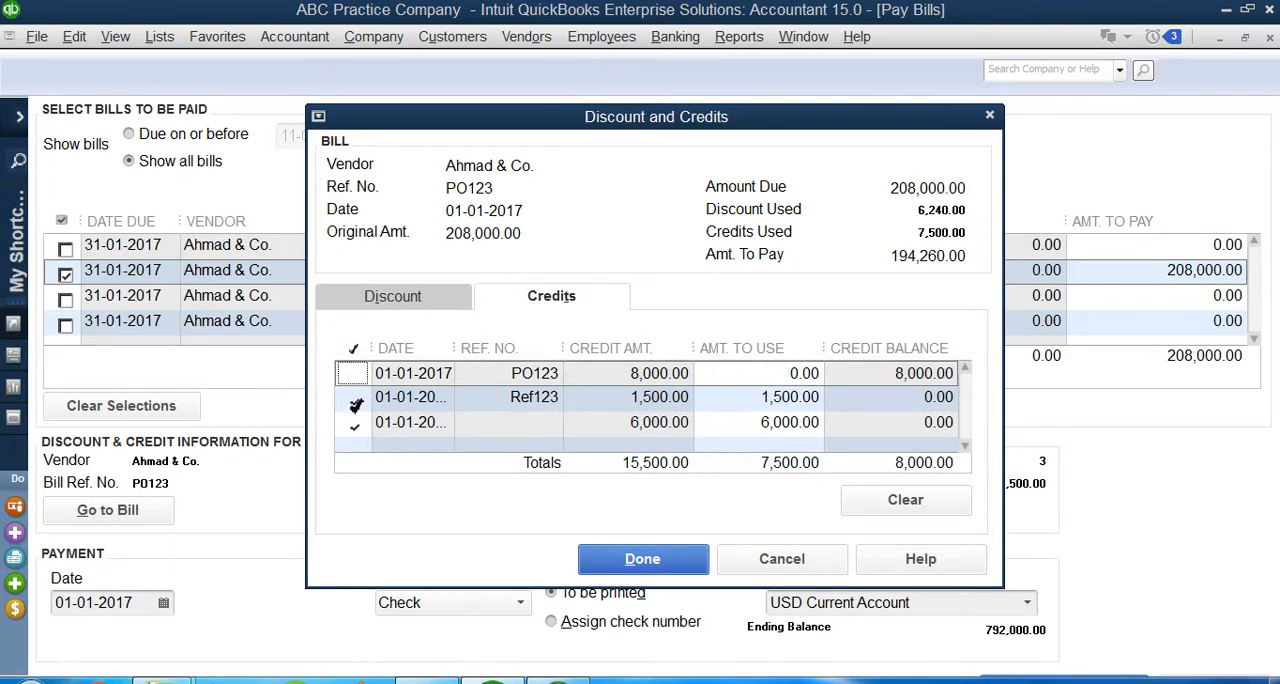
{"action": "left_click", "coordinate": [355, 399]}
{"action": "left_click", "coordinate": [355, 424]}
{"action": "left_click", "coordinate": [355, 375]}
{"action": "left_click", "coordinate": [355, 399]}
{"action": "left_click", "coordinate": [355, 424]}
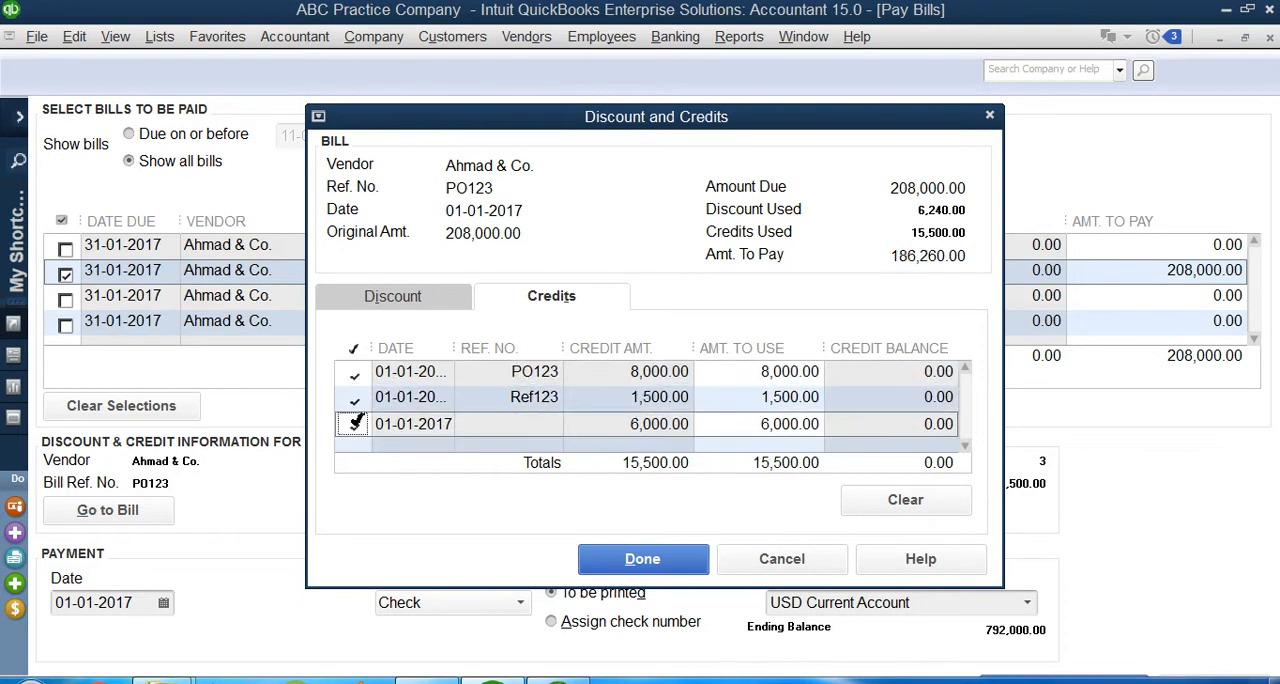
{"action": "left_click", "coordinate": [355, 375]}
{"action": "left_click", "coordinate": [355, 424]}
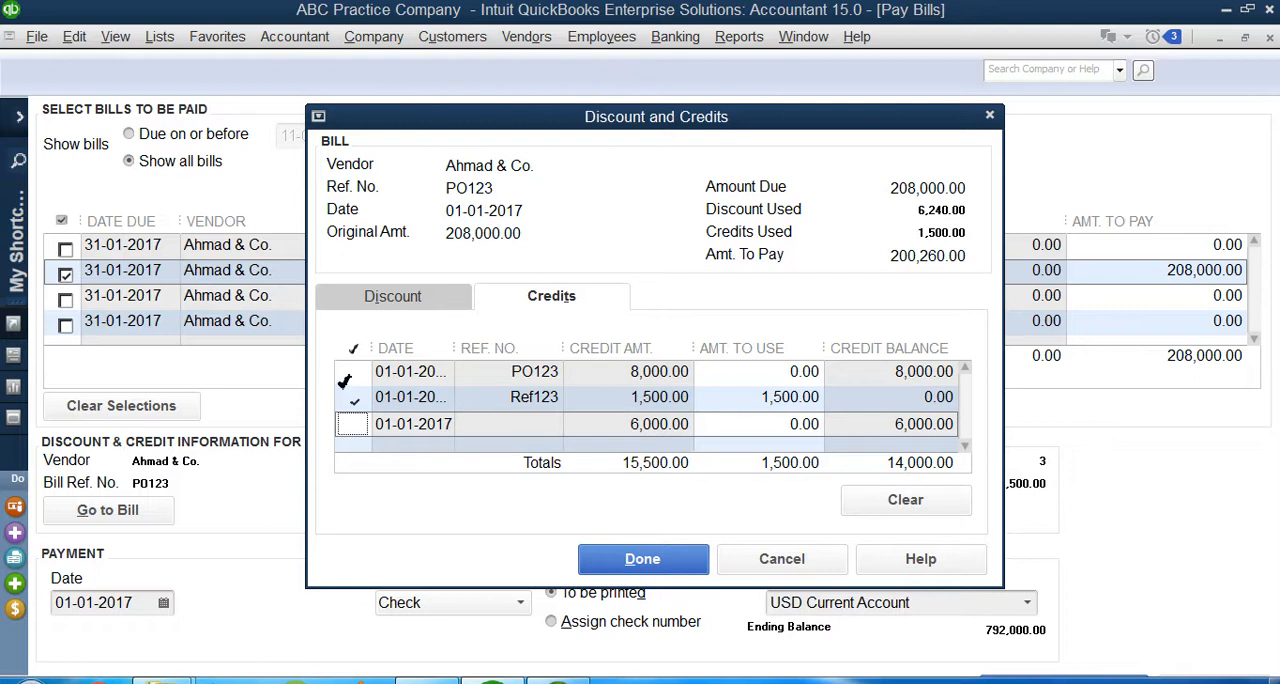
{"action": "left_click", "coordinate": [355, 375]}
{"action": "left_click", "coordinate": [355, 424]}
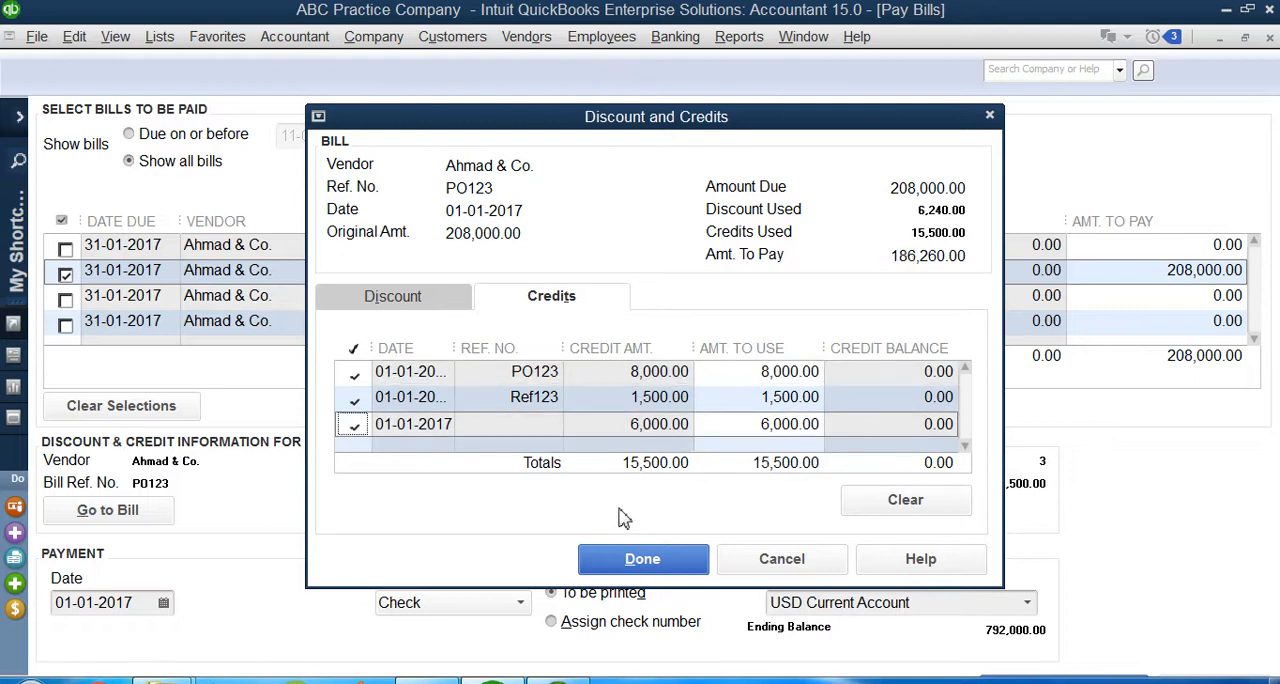
Step: Confirm the discount and credits for bill PO123
{"action": "left_click", "coordinate": [655, 574]}
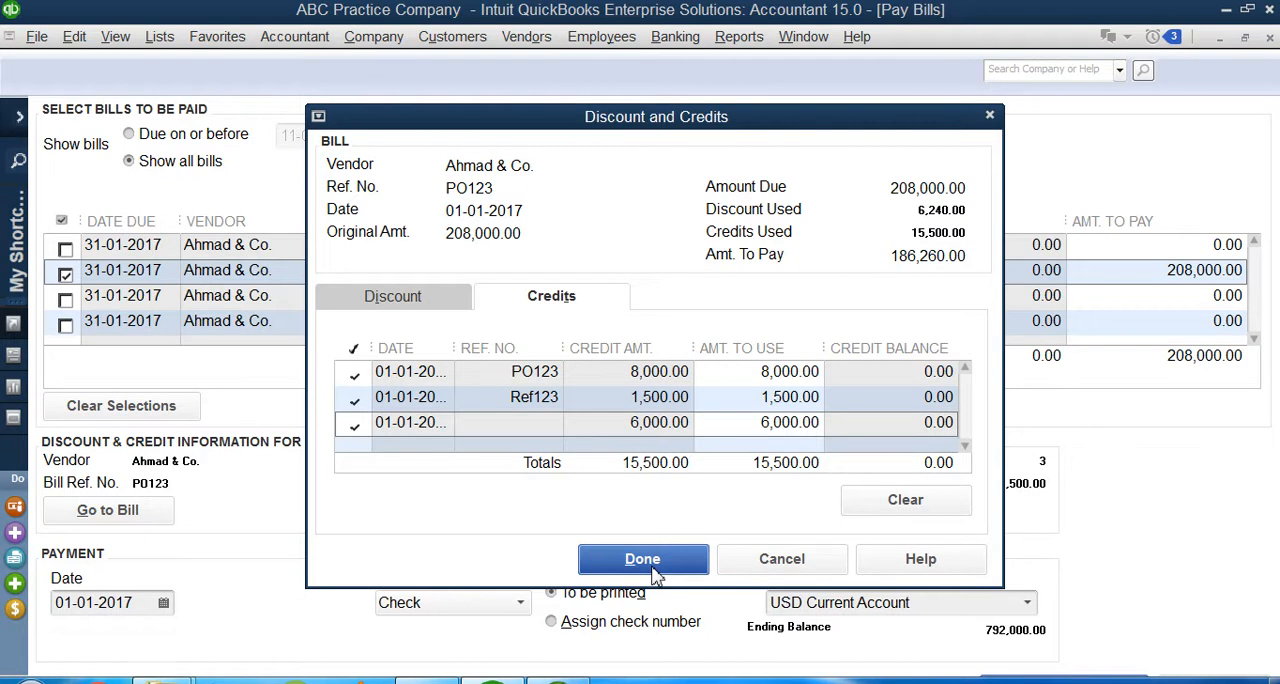
{"action": "left_click", "coordinate": [655, 574]}
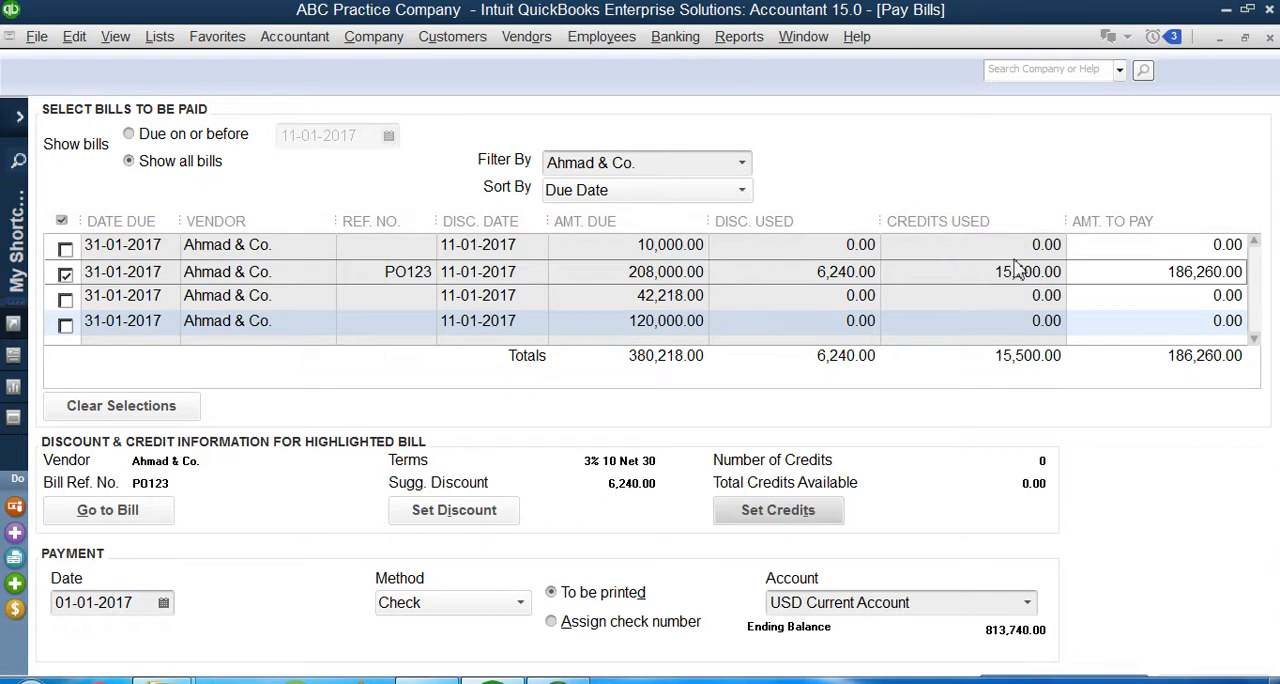
Step: Set the amount to pay on bill PO123 to 100,000
{"action": "left_click_drag", "start_coordinate": [1165, 272], "coordinate": [1277, 275]}
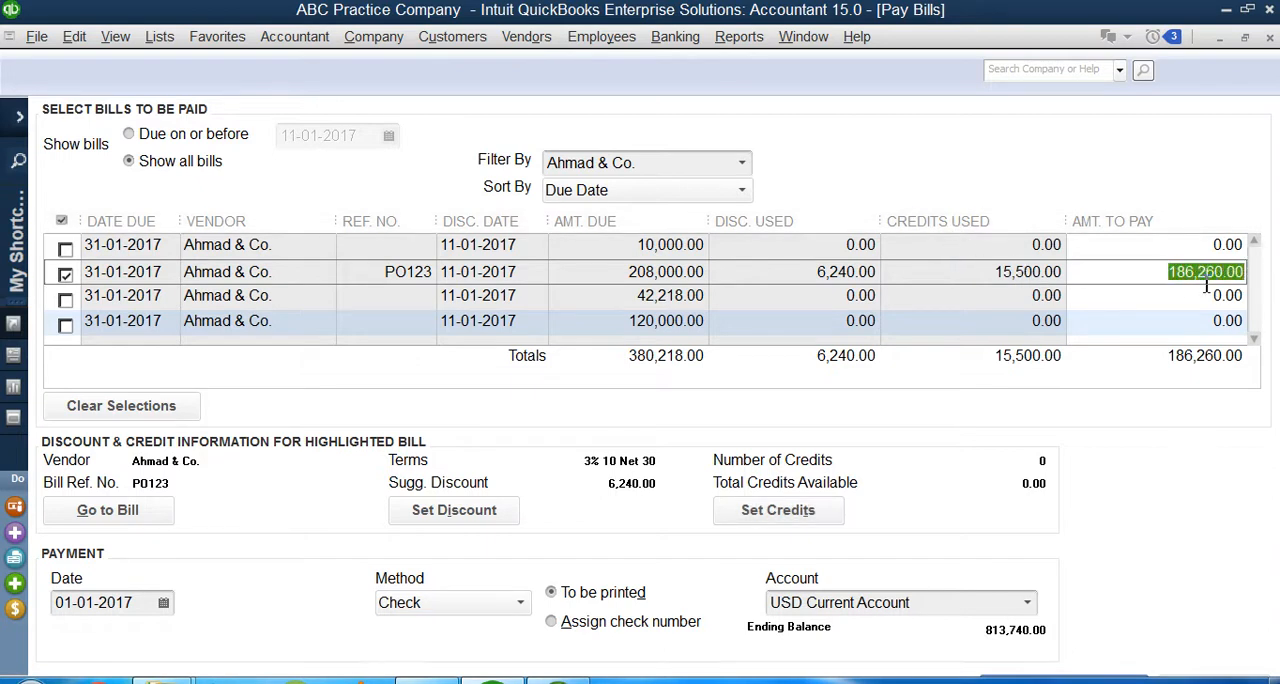
{"action": "left_click", "coordinate": [1158, 279]}
{"action": "double_click", "coordinate": [1158, 279]}
{"action": "left_click", "coordinate": [1158, 272]}
{"action": "key", "text": "Delete"}
{"action": "key", "text": "Delete"}
{"action": "key", "text": "Delete"}
{"action": "key", "text": "Delete"}
{"action": "key", "text": "Delete"}
{"action": "key", "text": "Delete"}
{"action": "key", "text": "Delete"}
{"action": "key", "text": "Delete"}
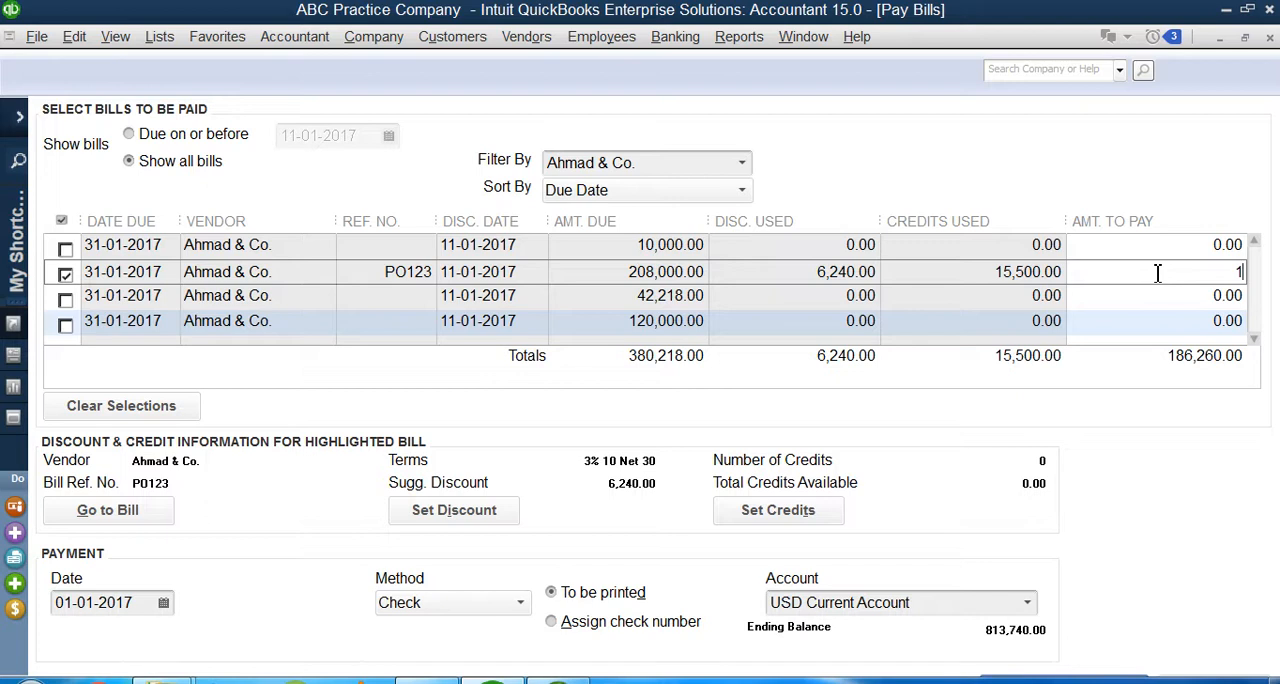
{"action": "type", "text": "00,000"}
{"action": "left_click", "coordinate": [1083, 289]}
{"action": "left_click", "coordinate": [1110, 271]}
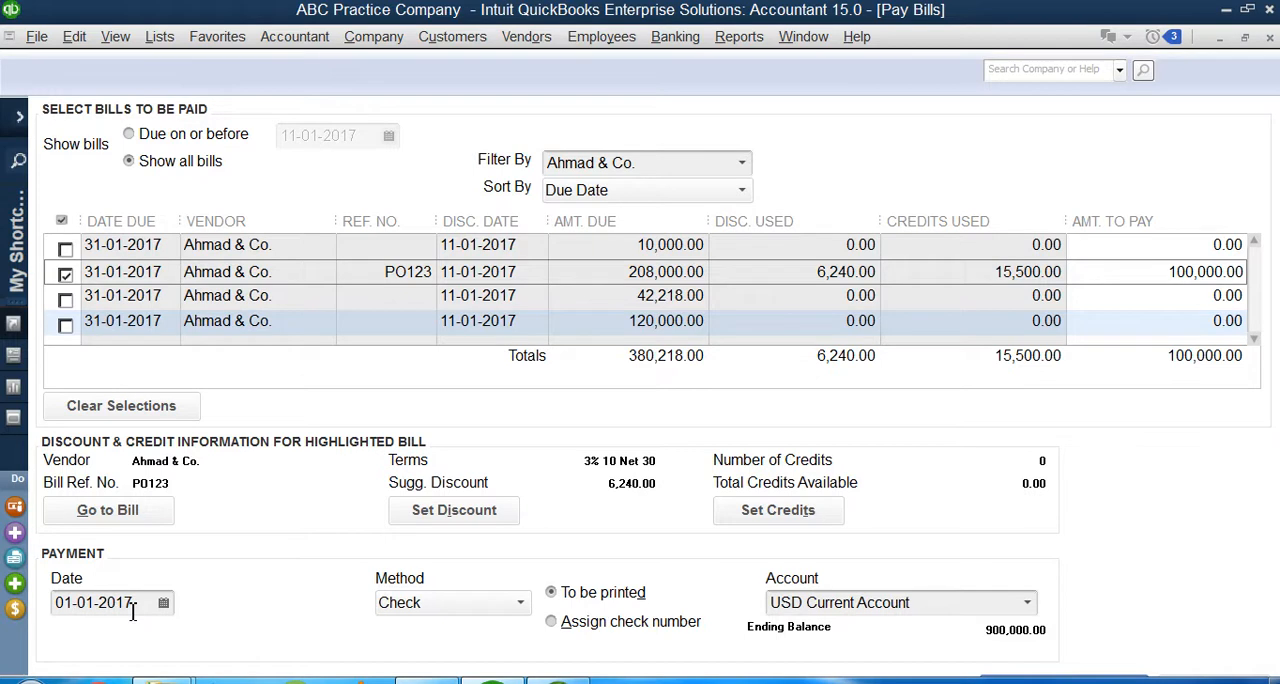
Step: Set the payment date to 13-01-2017 and keep Check as the payment method
{"action": "left_click", "coordinate": [163, 602]}
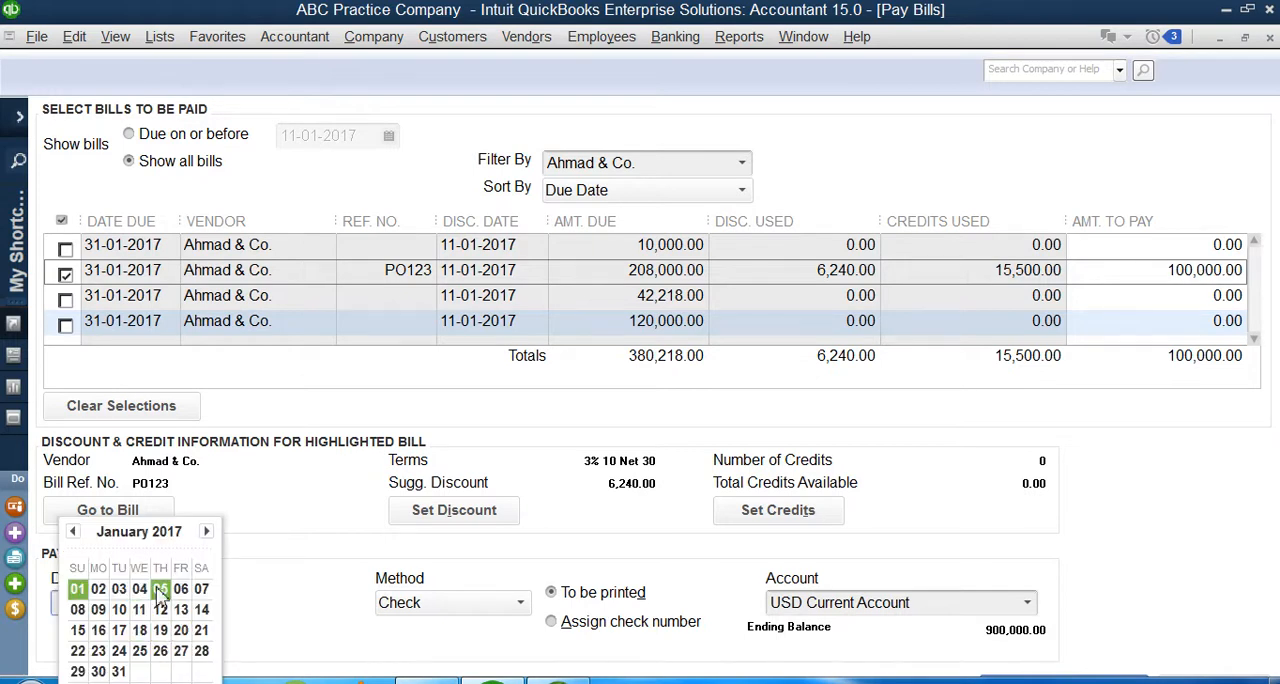
{"action": "left_click", "coordinate": [181, 610]}
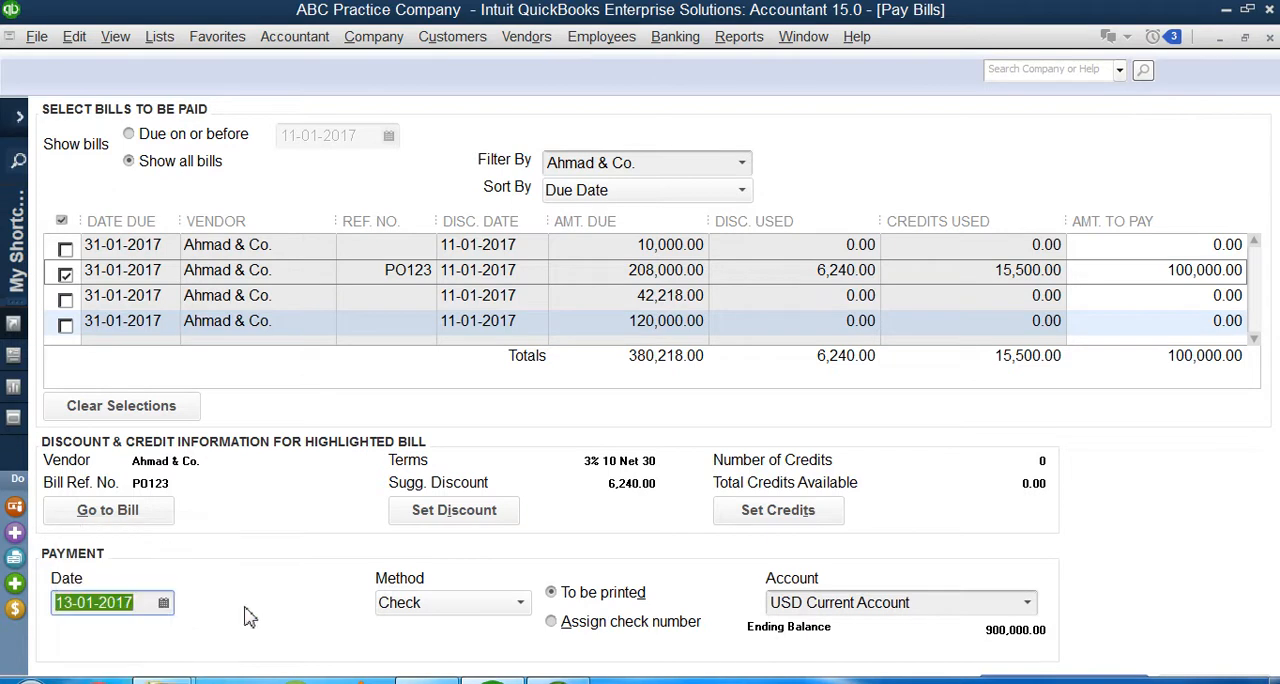
{"action": "left_click", "coordinate": [435, 605]}
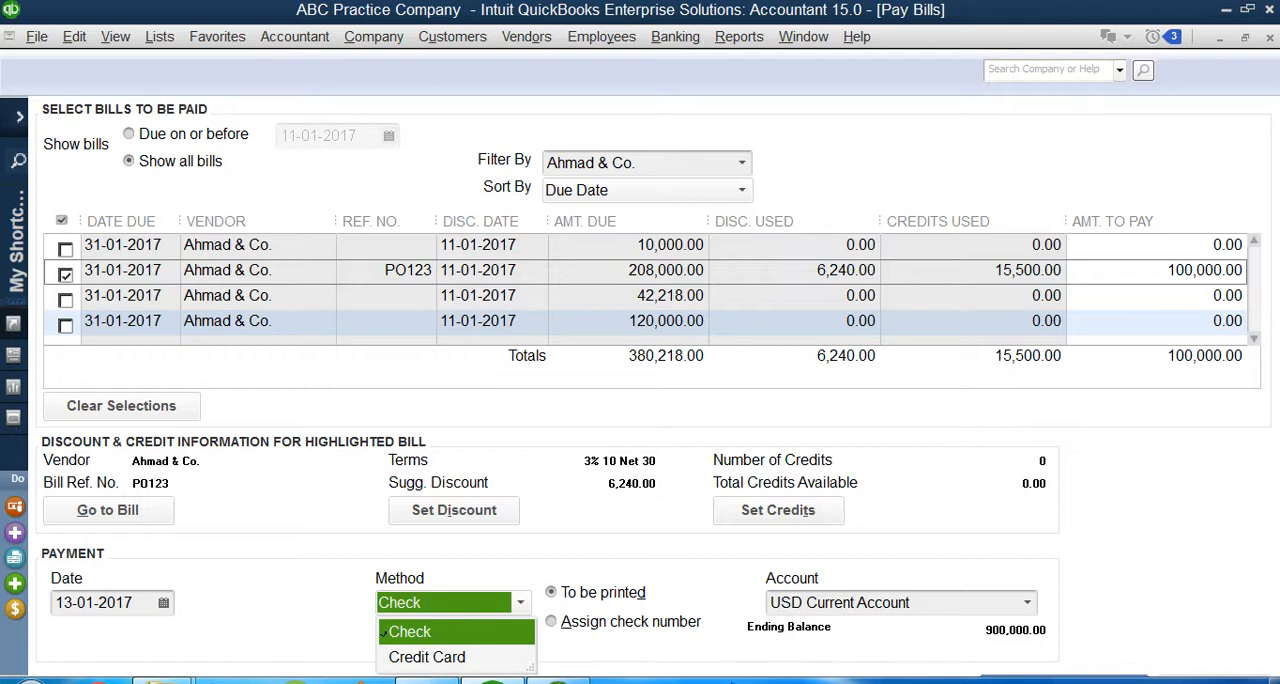
{"action": "left_click", "coordinate": [269, 558]}
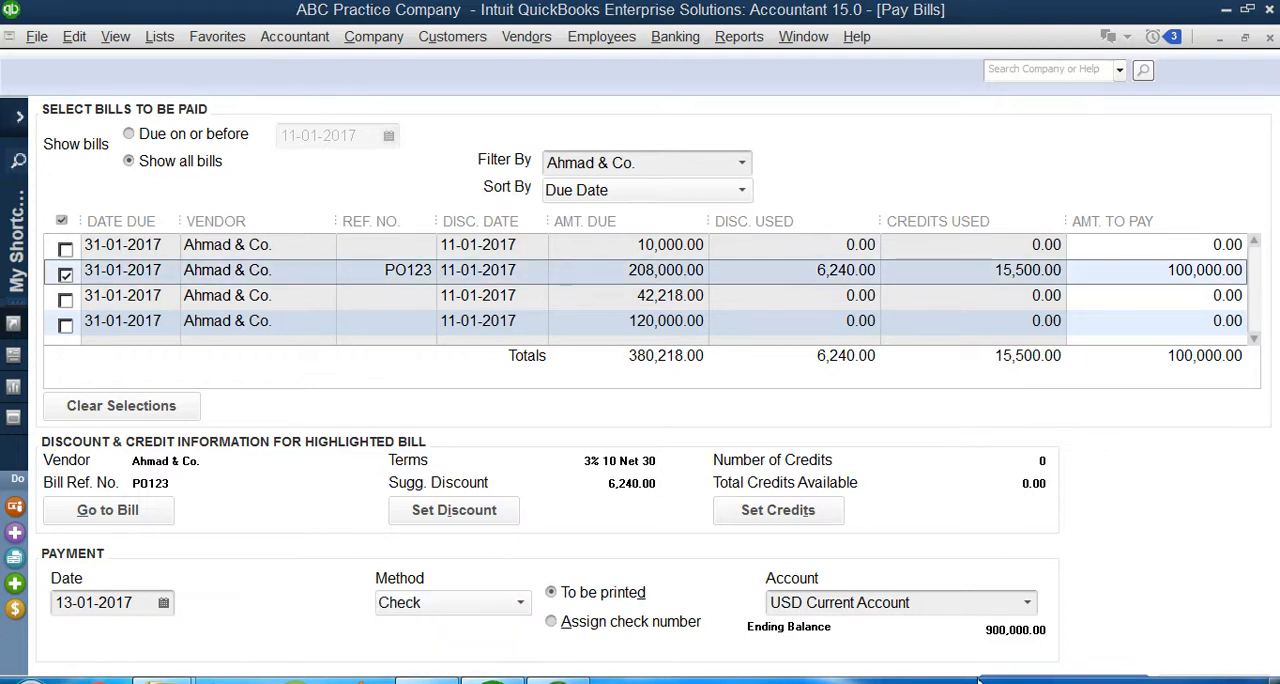
{"action": "mouse_move", "coordinate": [1268, 676]}
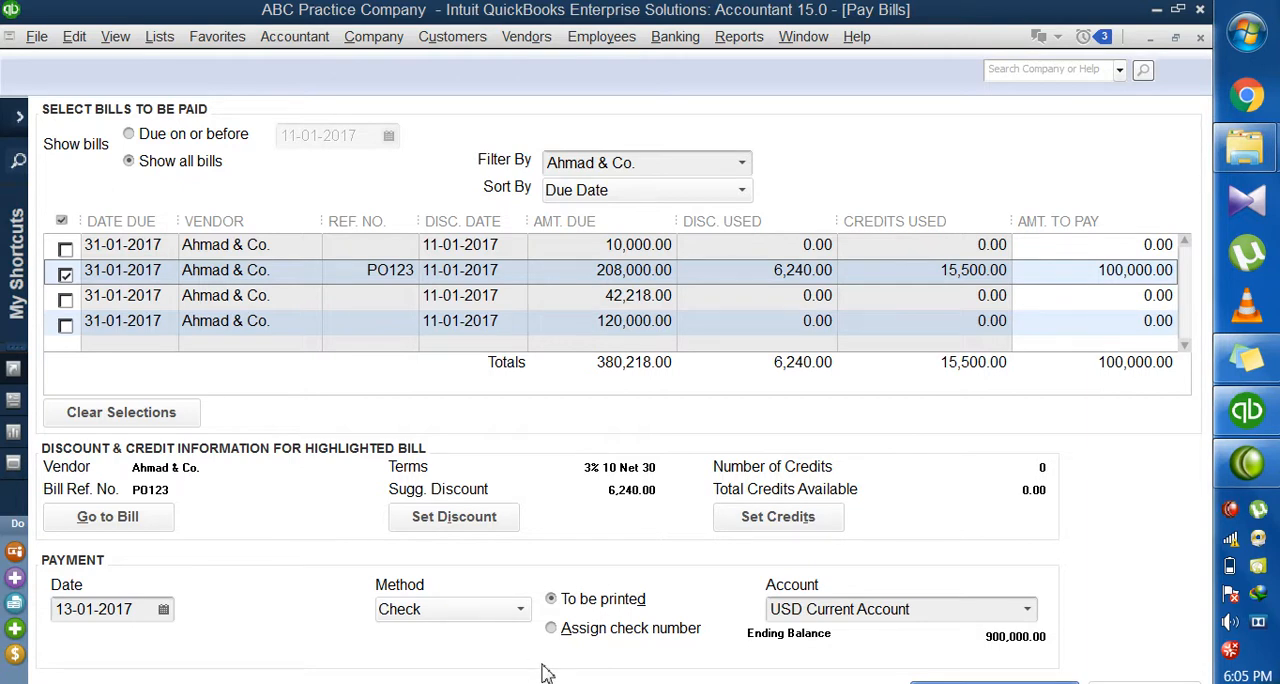
{"action": "left_click", "coordinate": [476, 612]}
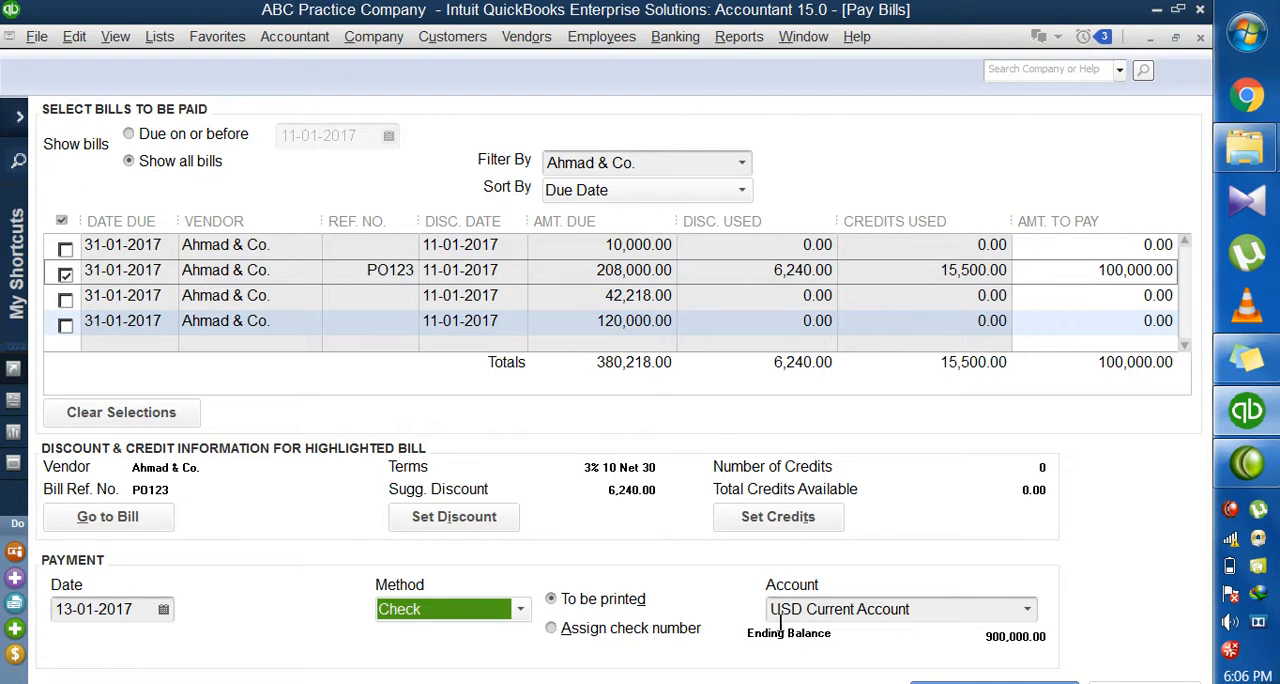
Step: Record the 100,000 payment on bill PO123 from the USD Current Account and close the payment summary without printing checks
{"action": "left_click", "coordinate": [789, 614]}
{"action": "left_click_drag", "start_coordinate": [789, 614], "coordinate": [928, 610]}
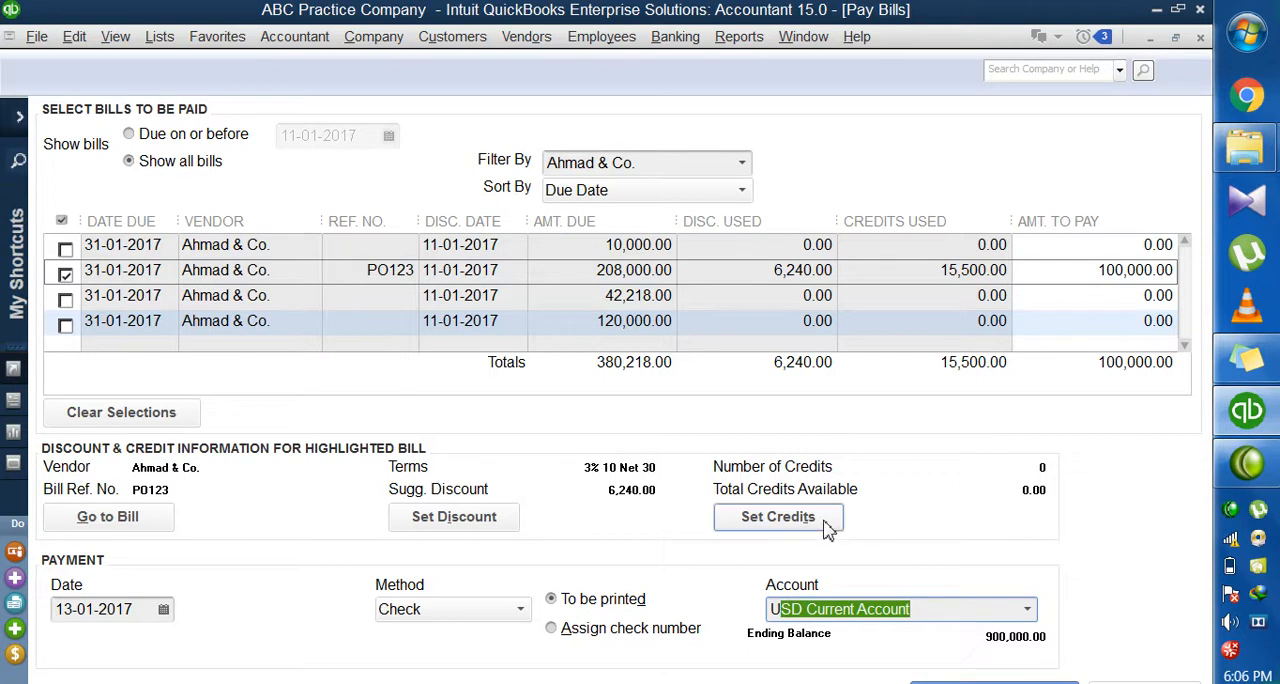
{"action": "left_click_drag", "start_coordinate": [1081, 276], "coordinate": [1215, 278]}
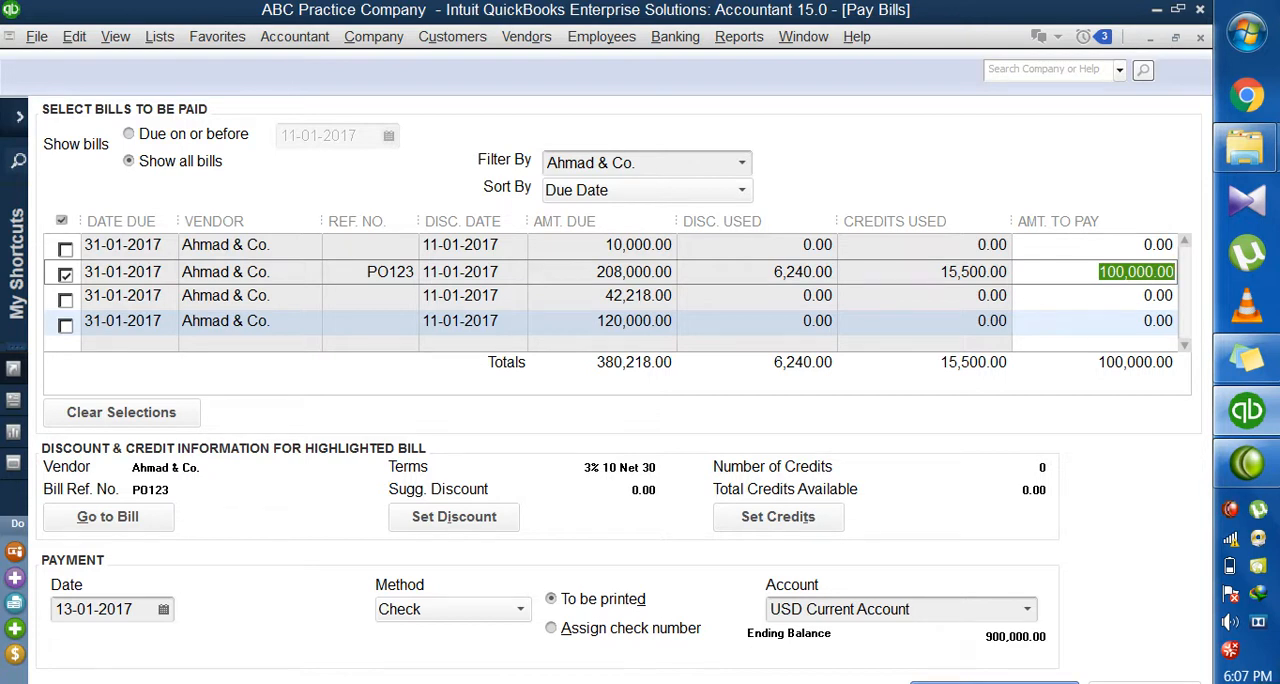
{"action": "key", "text": "Tab"}
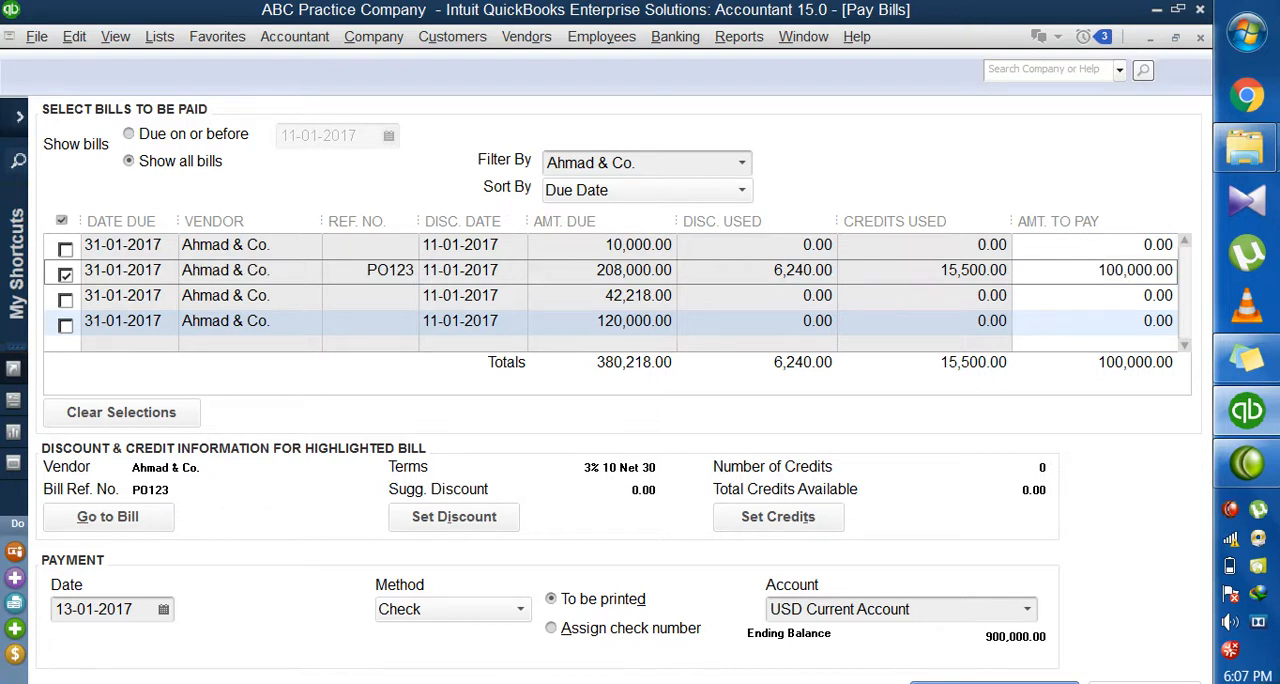
{"action": "left_click", "coordinate": [994, 682]}
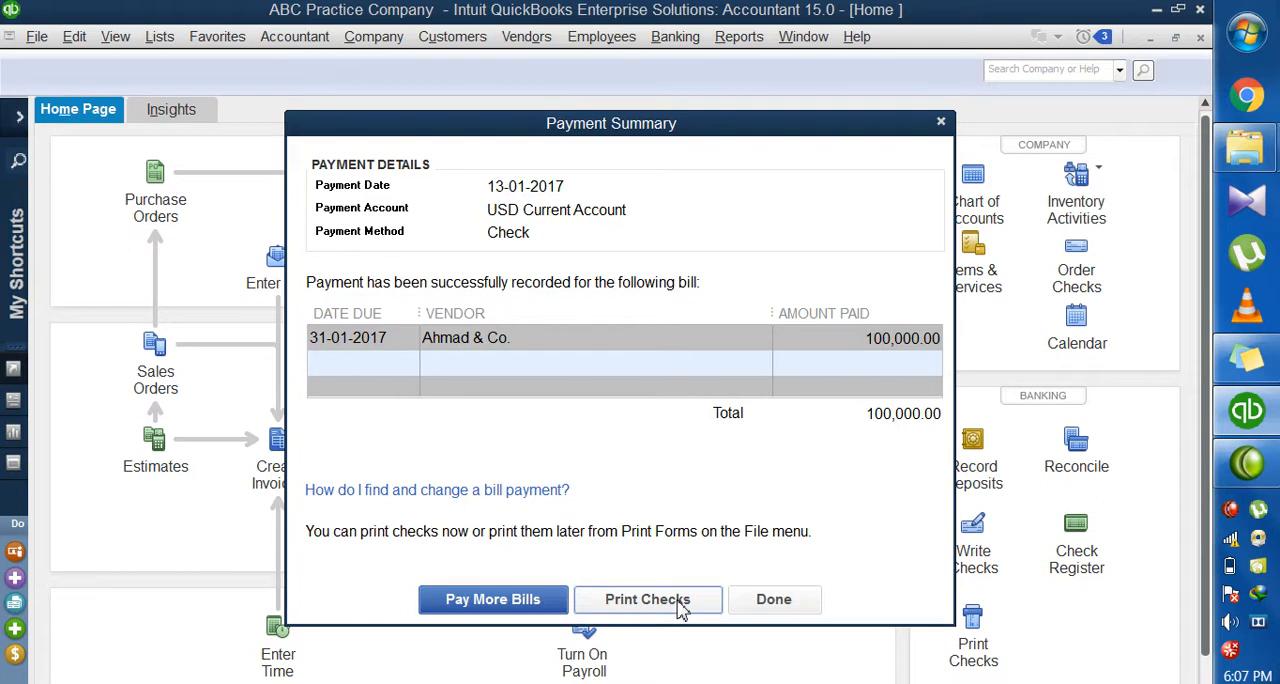
{"action": "left_click", "coordinate": [774, 599]}
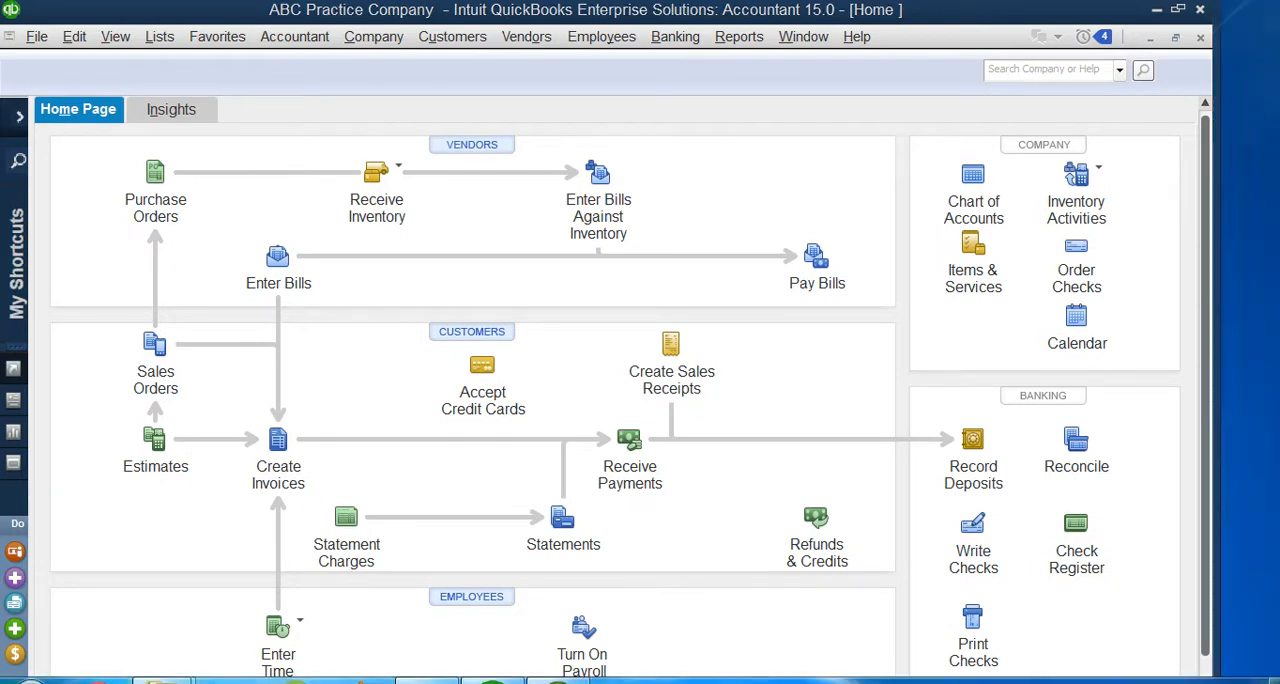
{"action": "double_click", "coordinate": [750, 10]}
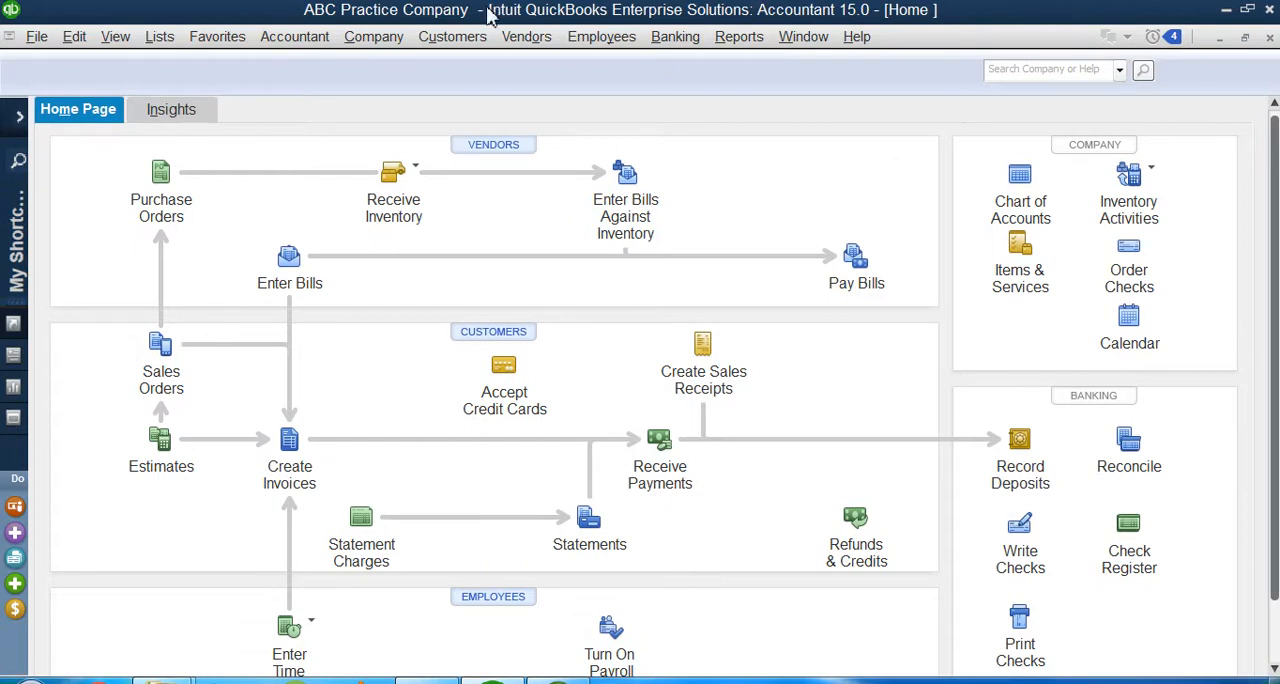
{"action": "left_click", "coordinate": [524, 40]}
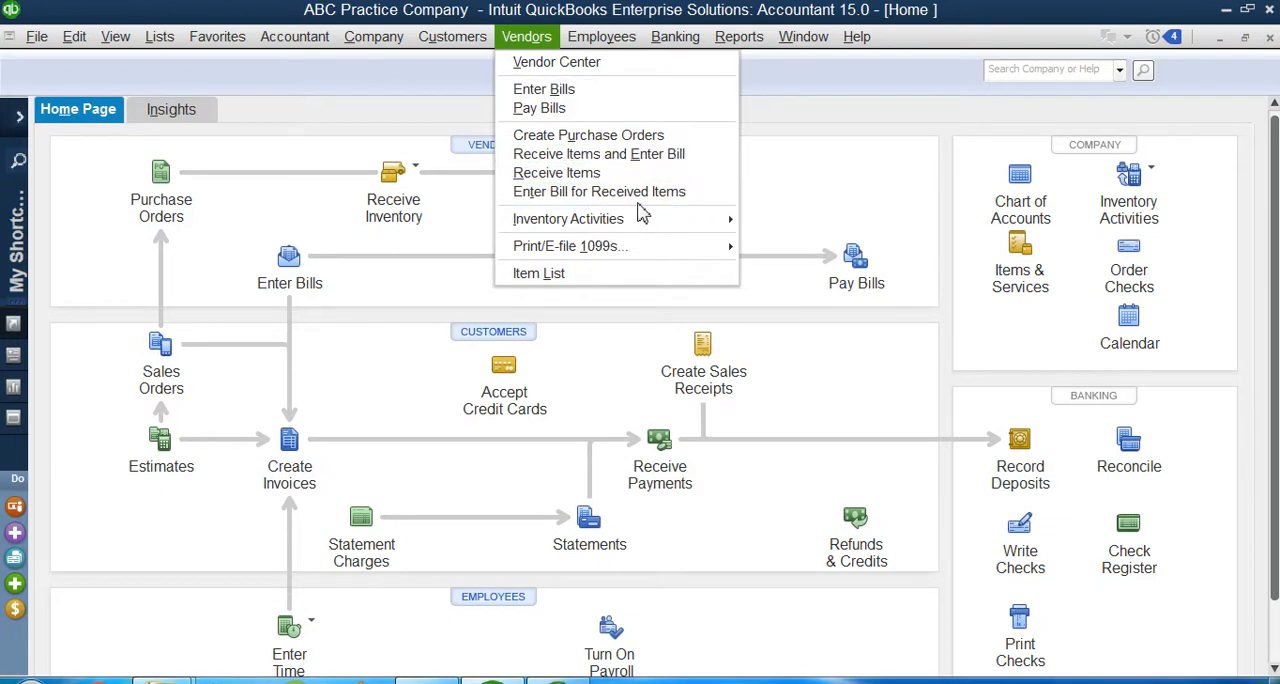
{"action": "left_click", "coordinate": [778, 140]}
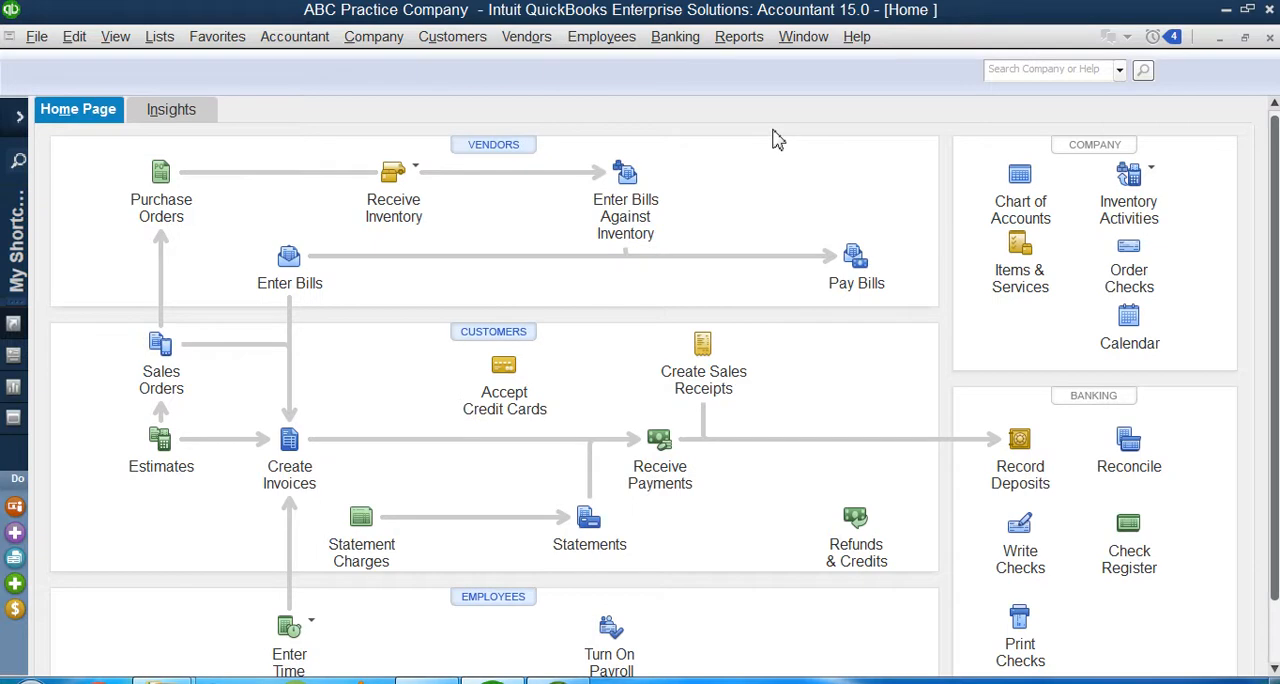